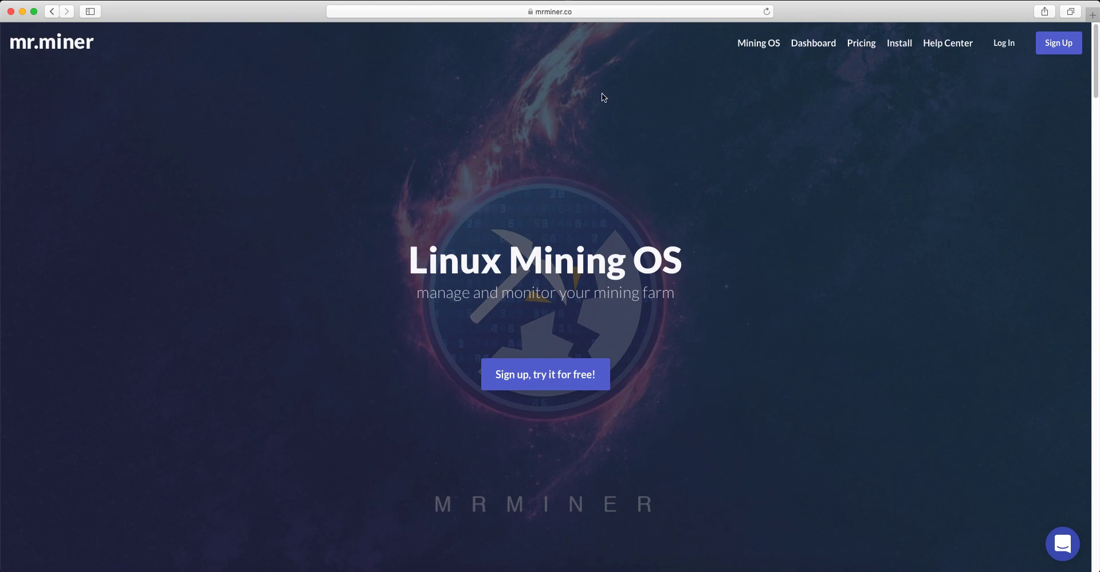
Look through the mr.miner home page sections on the mining OS, dashboard, features, pricing and supported miners
scroll(312, 194, down, 10)
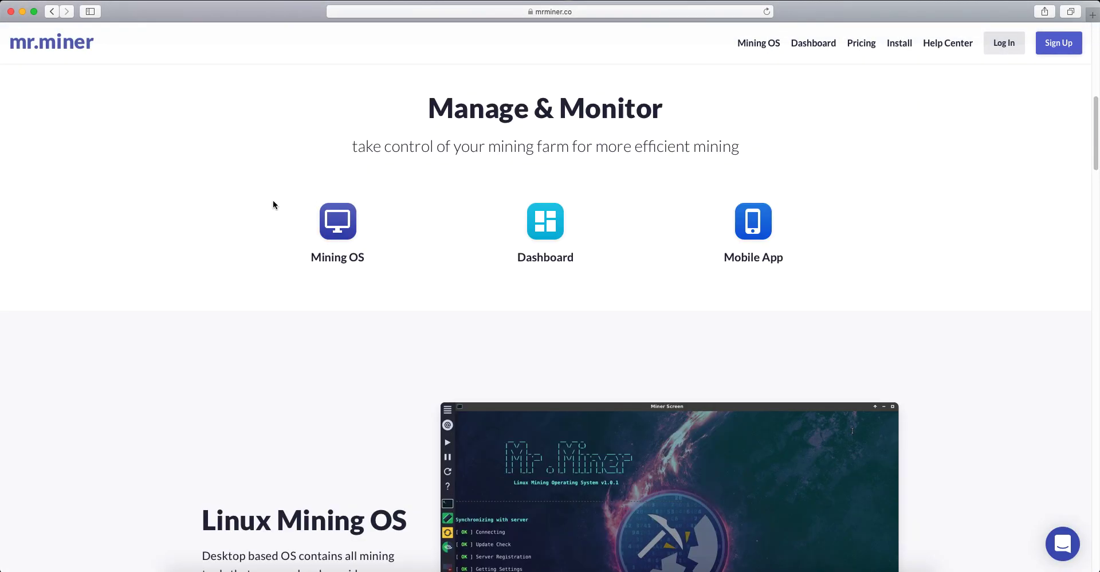
scroll(235, 218, down, 5)
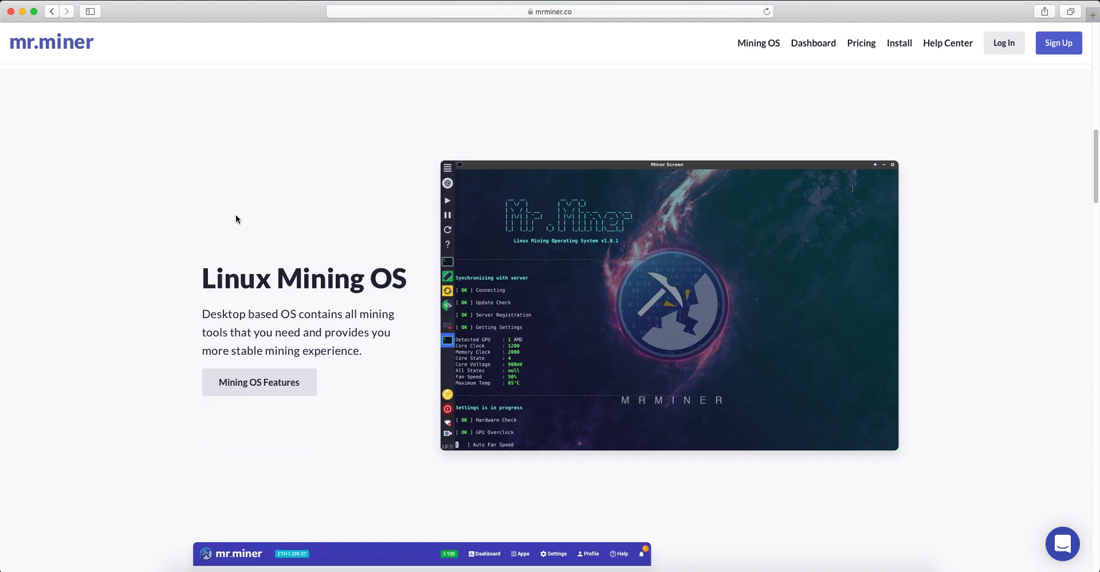
scroll(236, 218, down, 4)
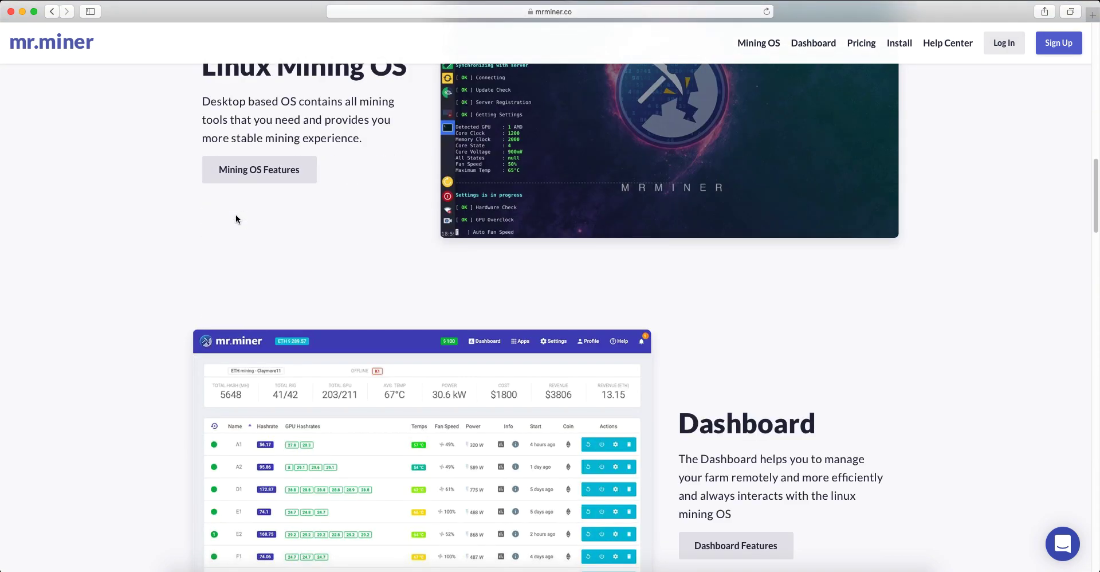
scroll(235, 218, down, 5)
scroll(235, 219, down, 8)
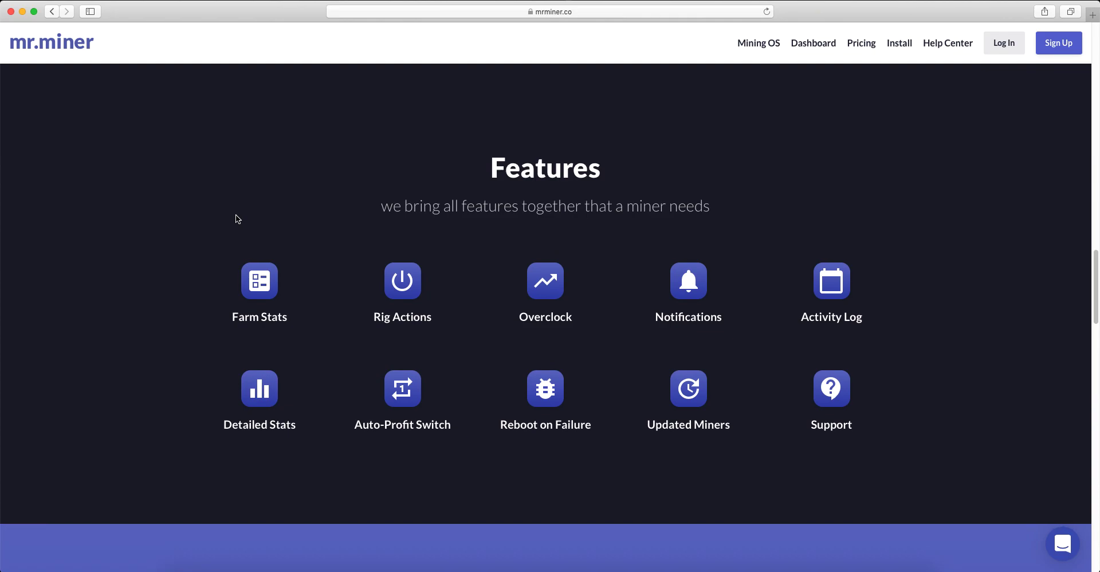
scroll(236, 219, up, 15)
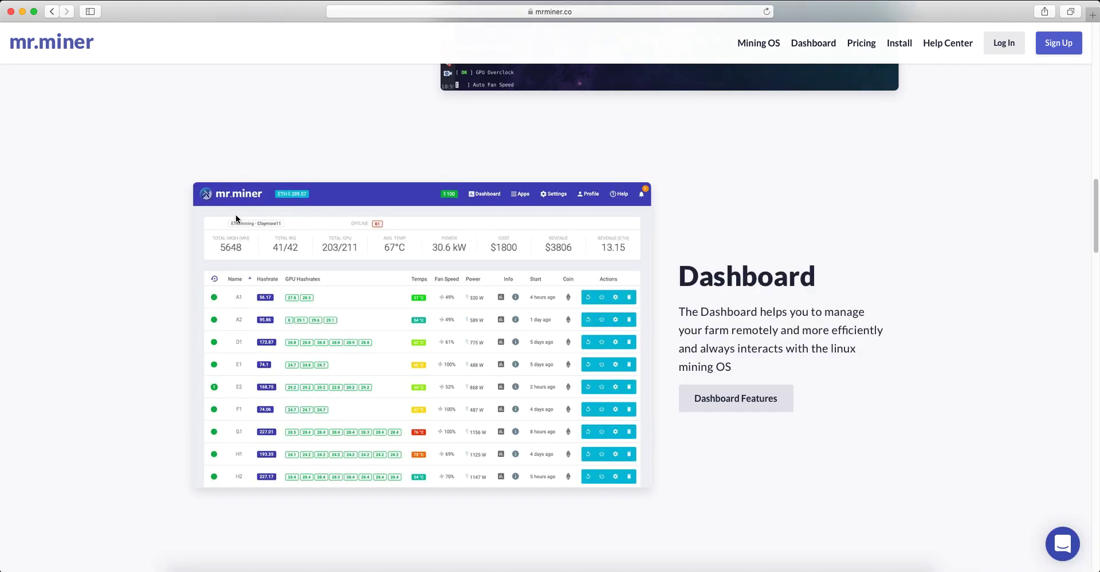
scroll(235, 218, down, 20)
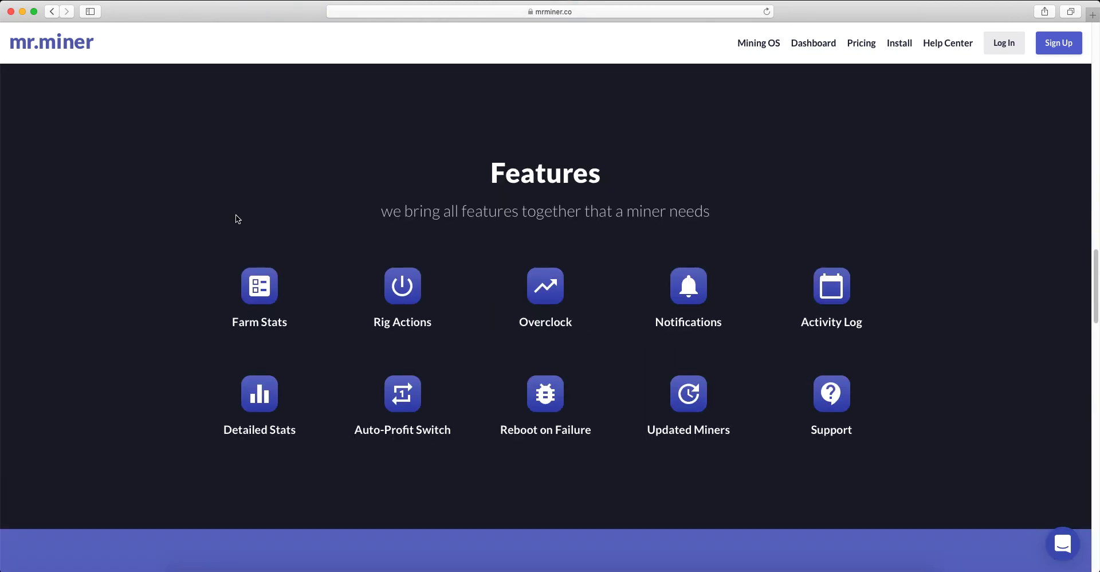
scroll(235, 217, down, 8)
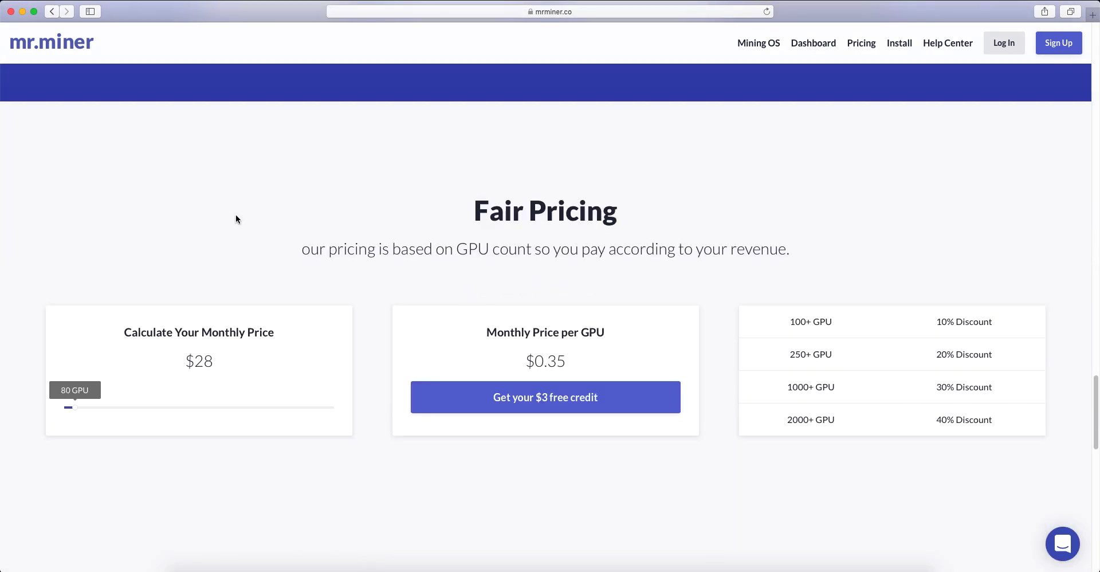
scroll(320, 187, down, 4)
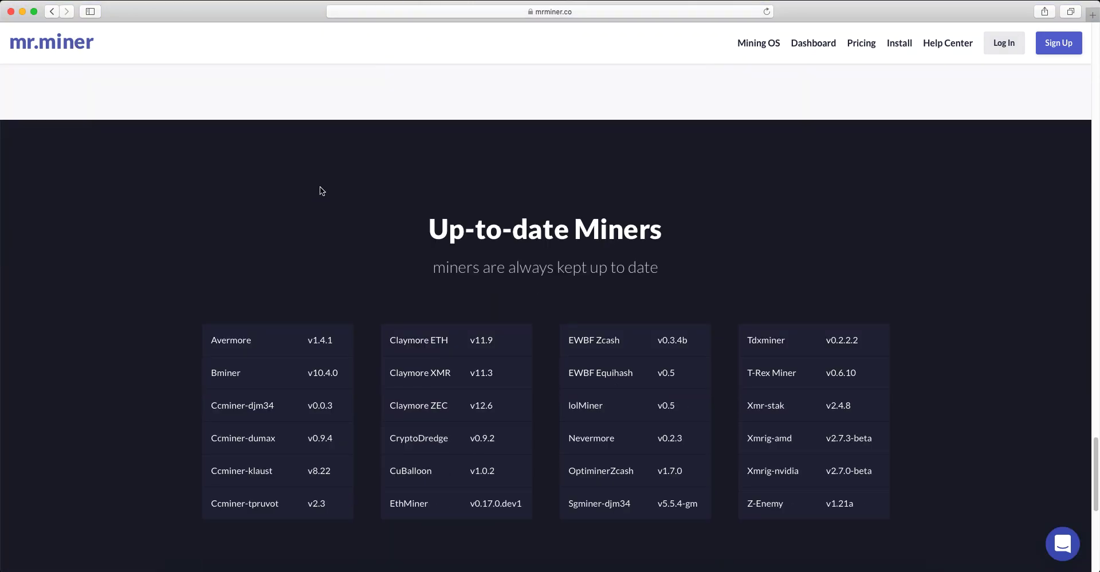
scroll(320, 187, up, 20)
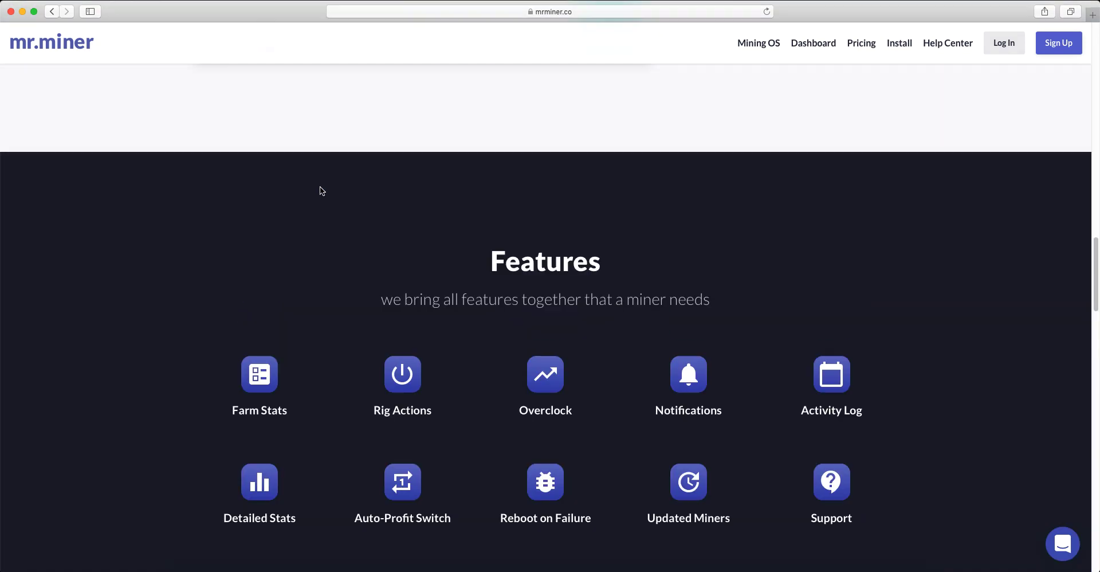
scroll(320, 190, up, 8)
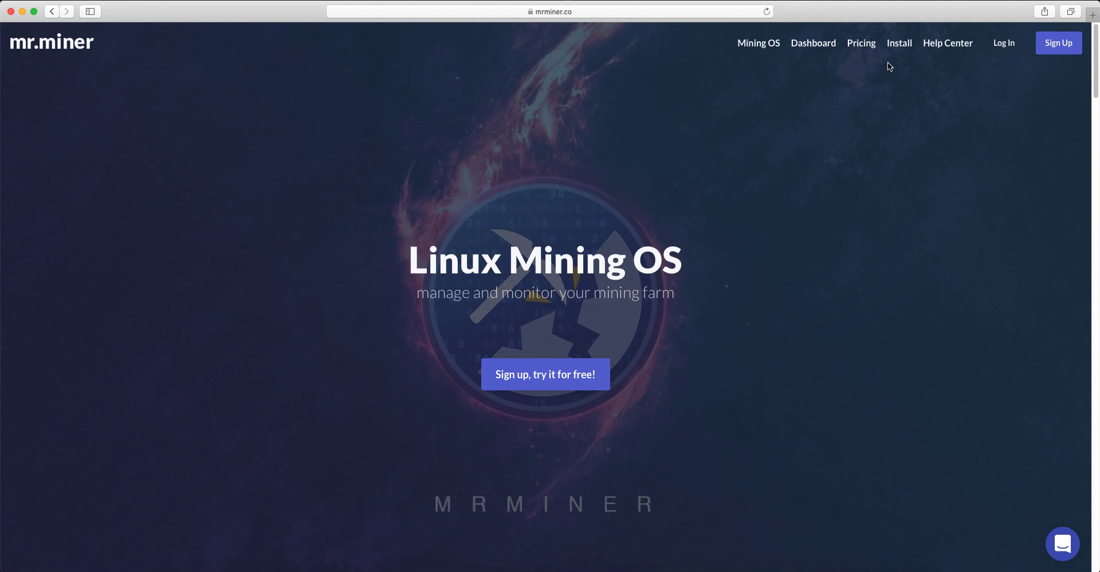
Open the mining OS installation guide and go from its first instruction to the account sign-up form
click(899, 46)
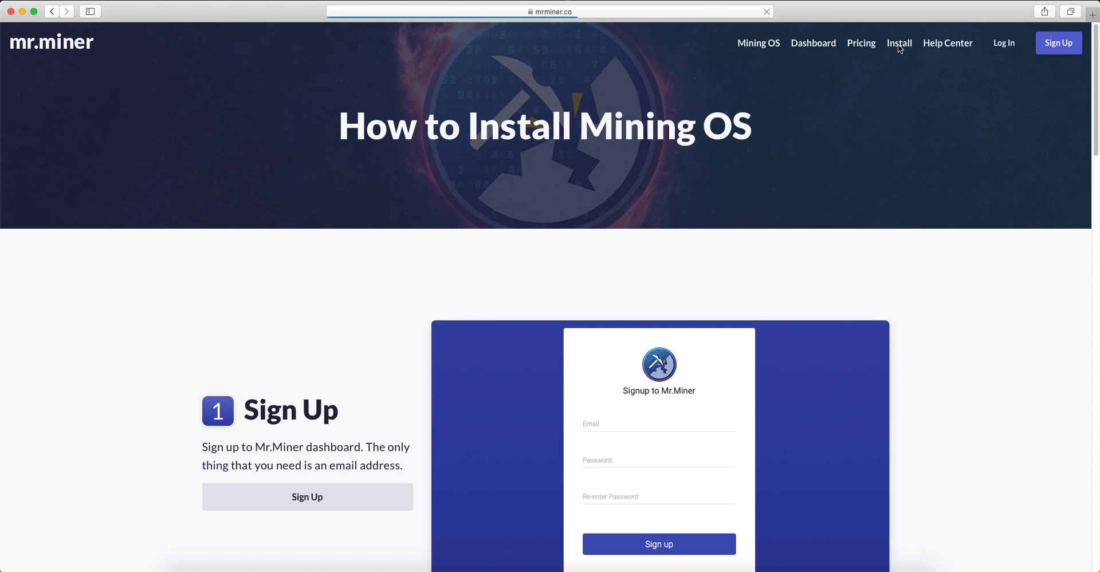
scroll(396, 270, down, 10)
scroll(396, 270, down, 15)
scroll(396, 270, up, 9)
scroll(395, 269, up, 12)
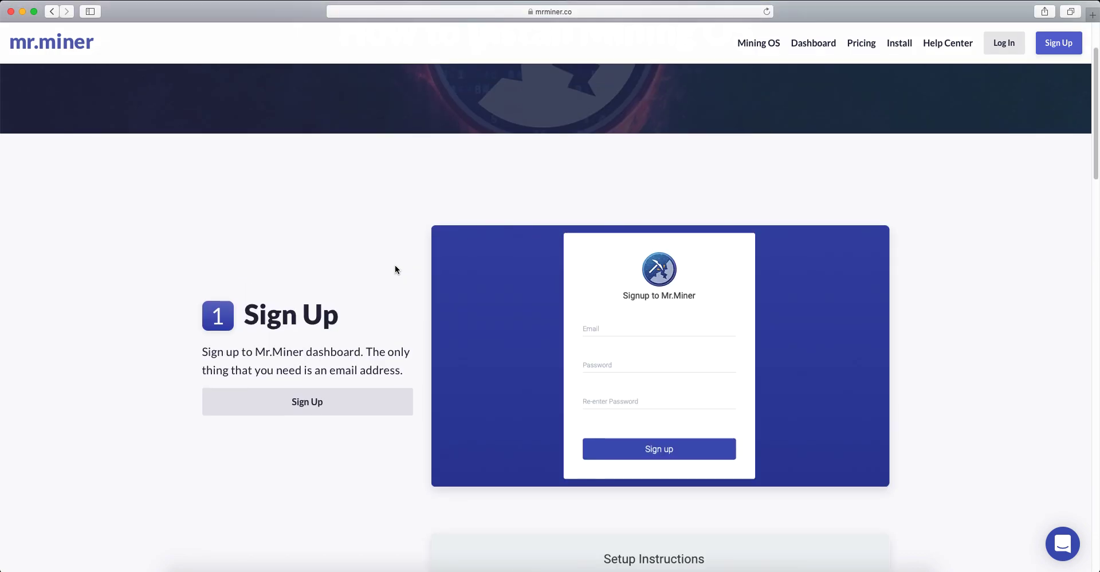
scroll(396, 269, up, 2)
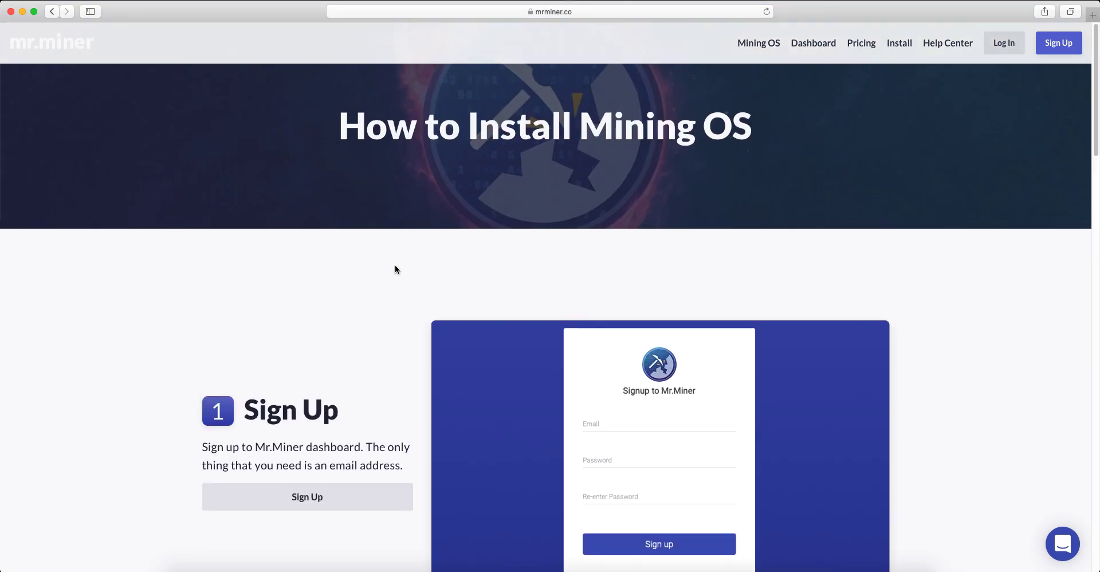
click(308, 497)
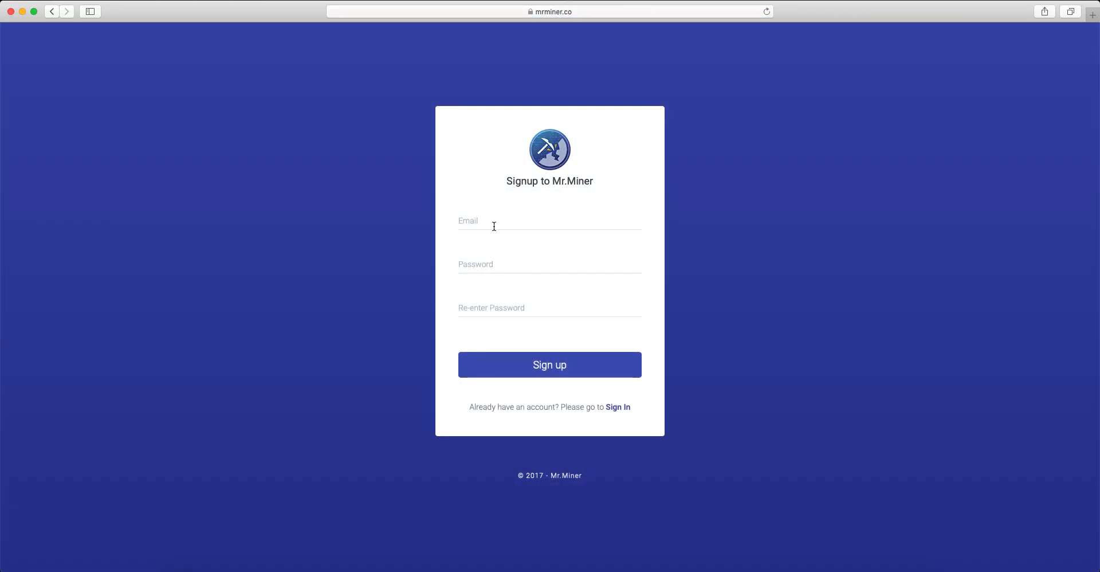
Enter the account's email address in the sign-up form
click(494, 227)
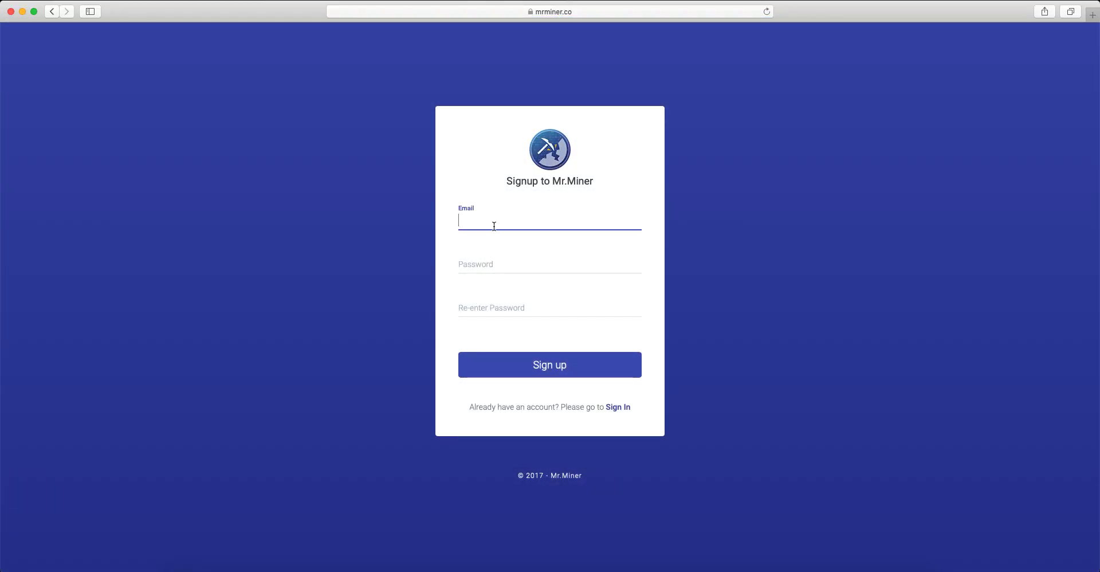
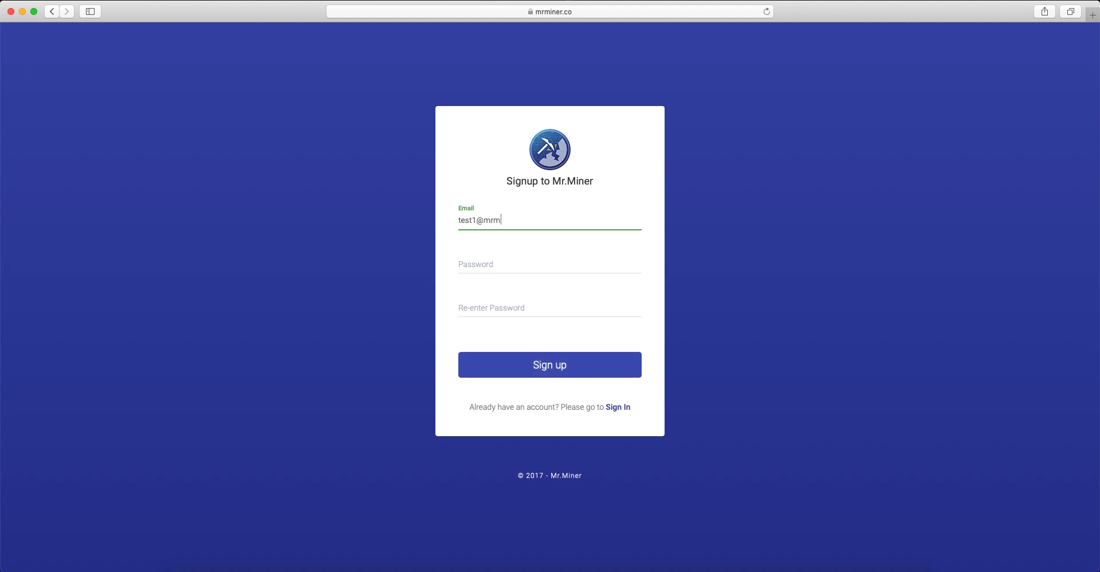
key(Tab)
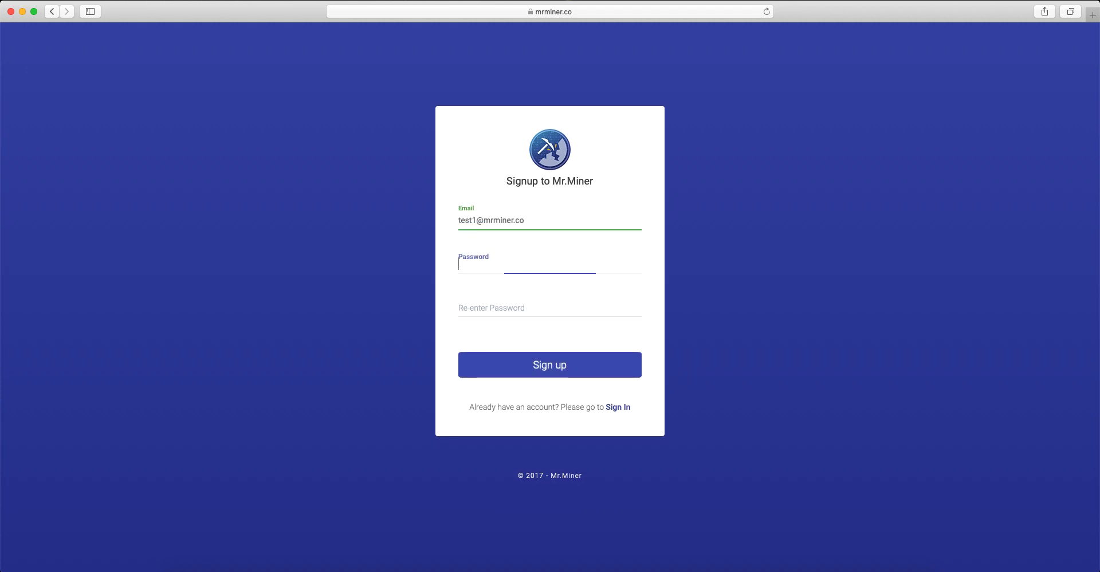
right_click(493, 222)
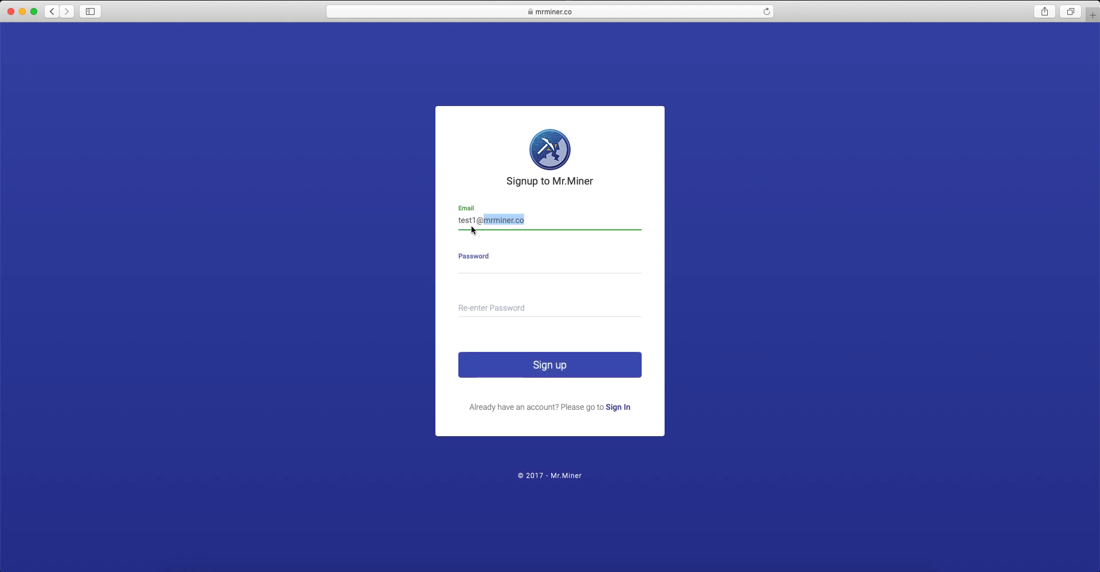
click(536, 219)
click(537, 221)
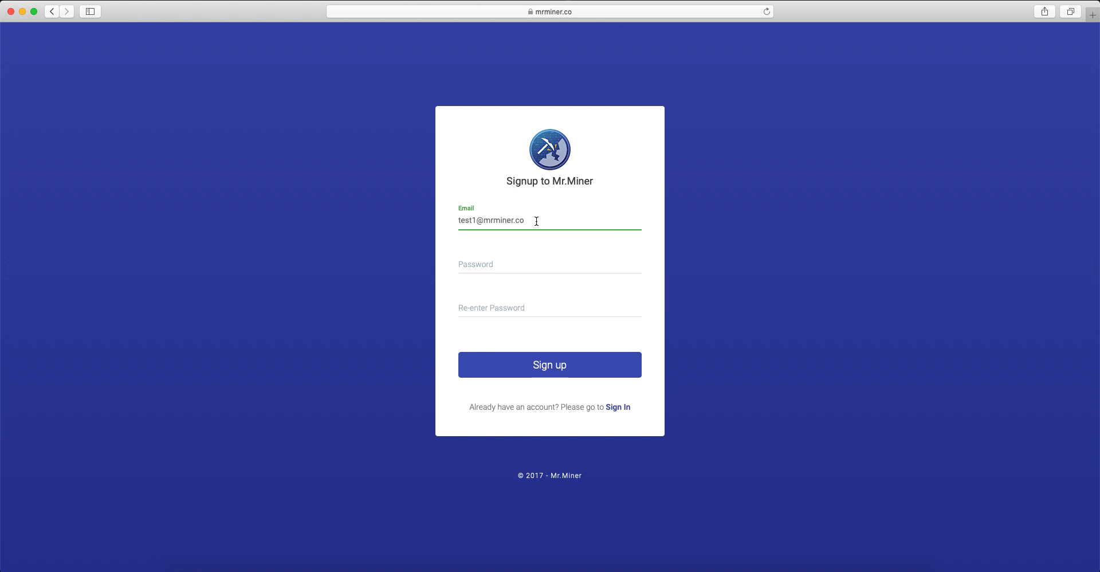
drag(536, 221, 455, 223)
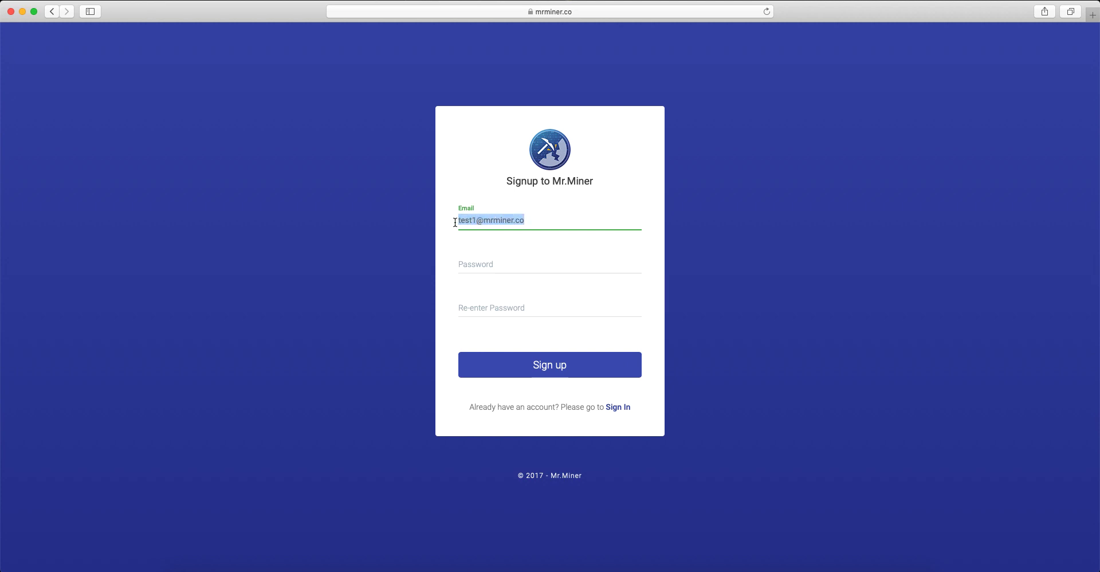
Enter the account password, repeat it in the confirmation field, and submit the sign-up form
click(497, 263)
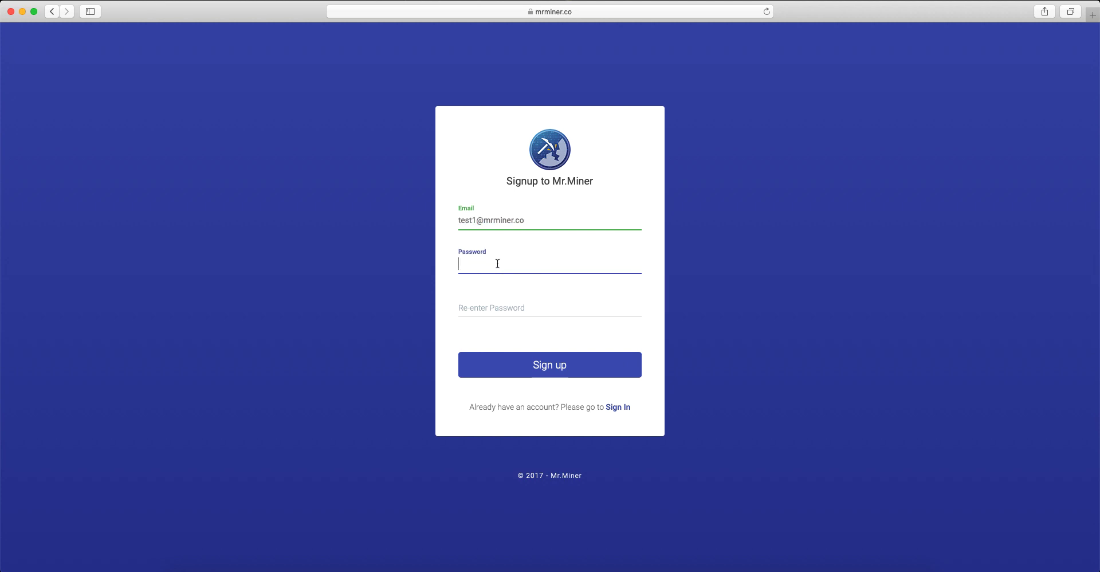
text(1234567890)
click(549, 301)
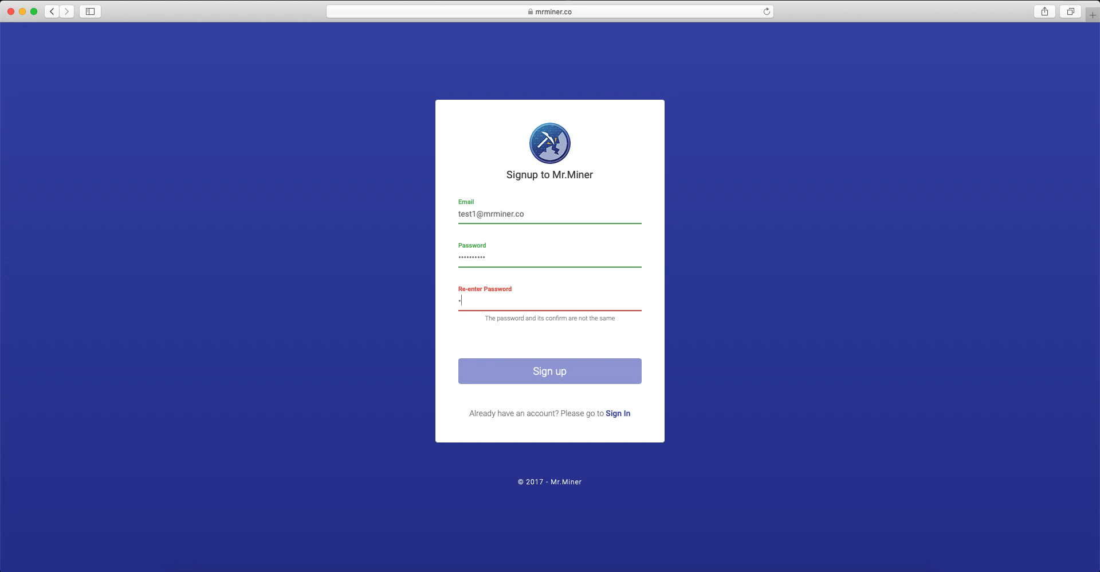
text(1234567890)
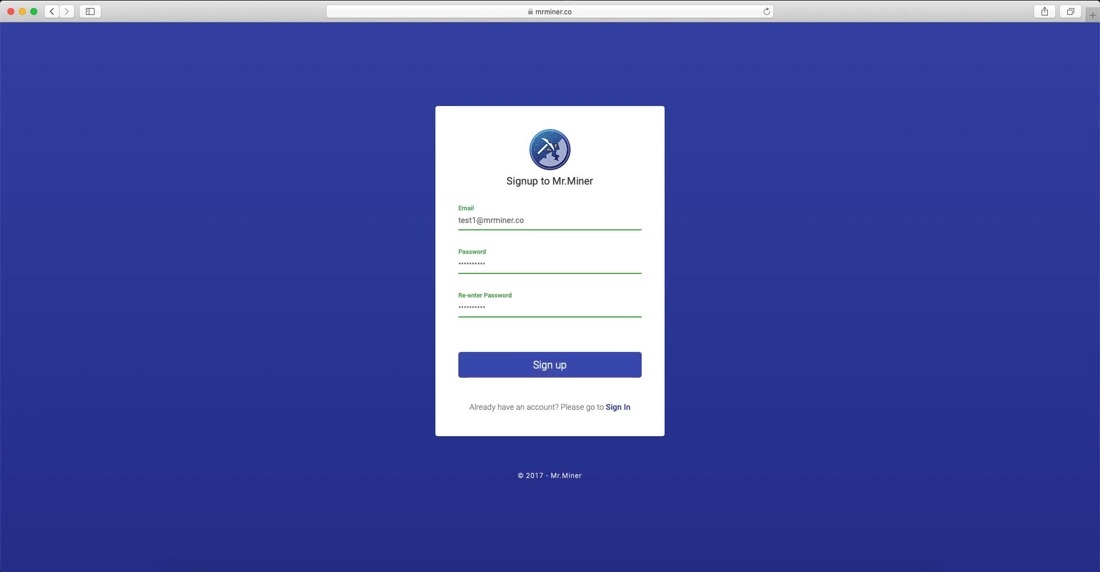
click(551, 367)
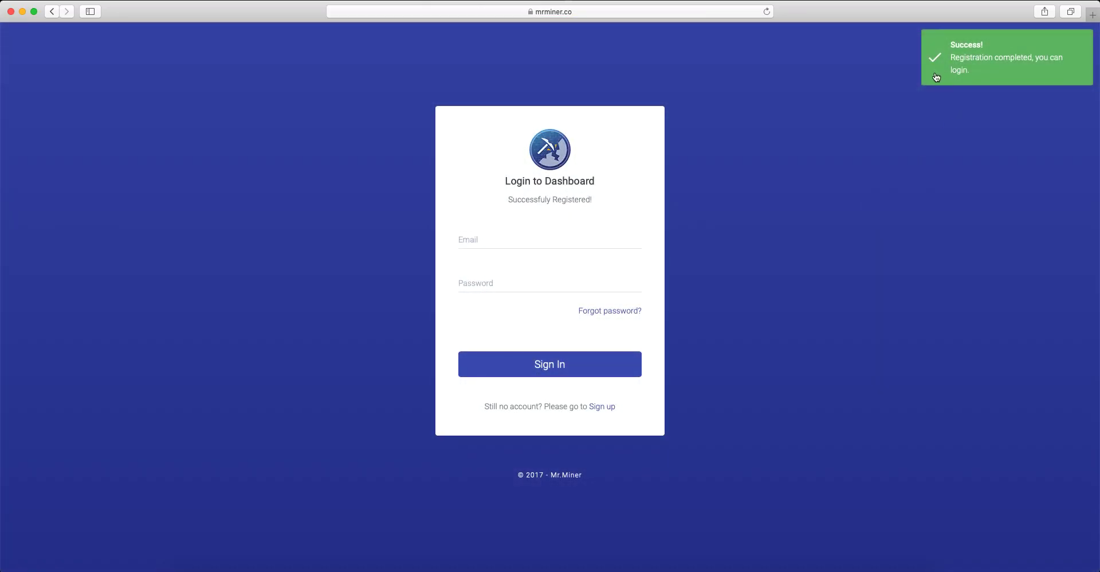
click(935, 77)
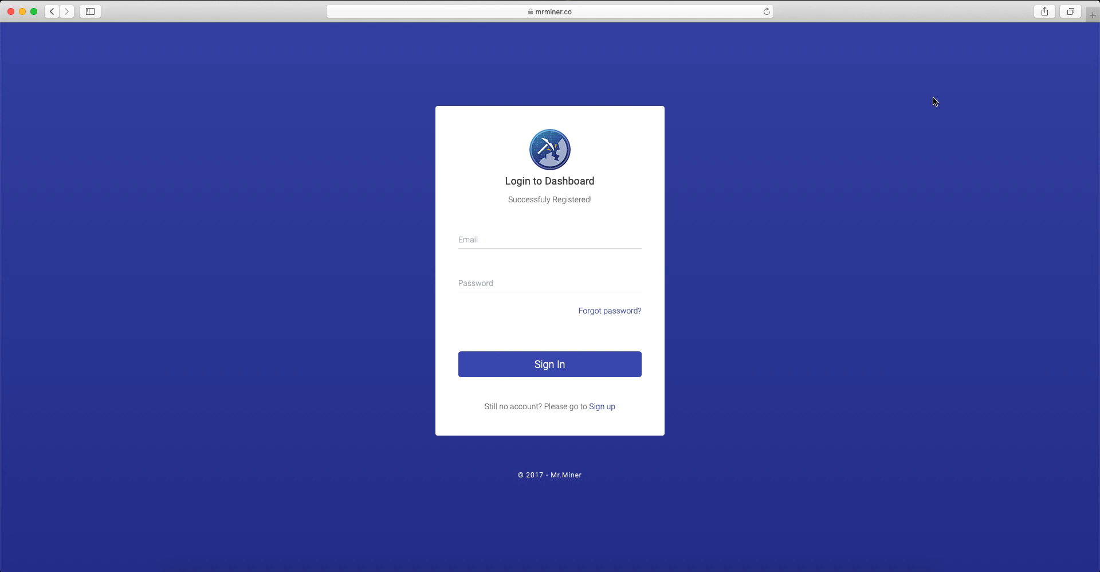
Sign in to the dashboard with the registered email address and account password
click(486, 243)
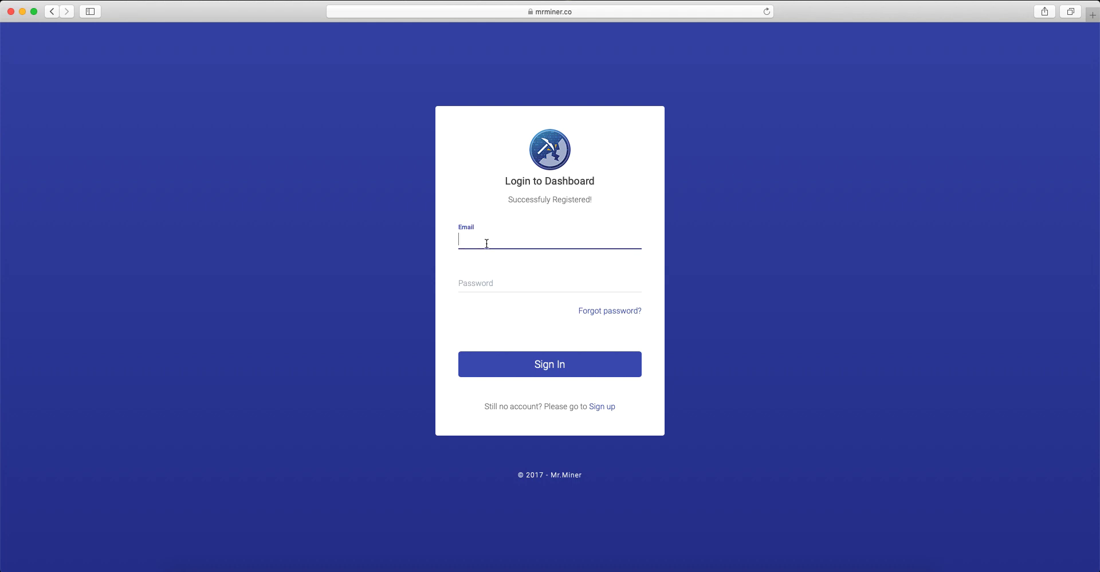
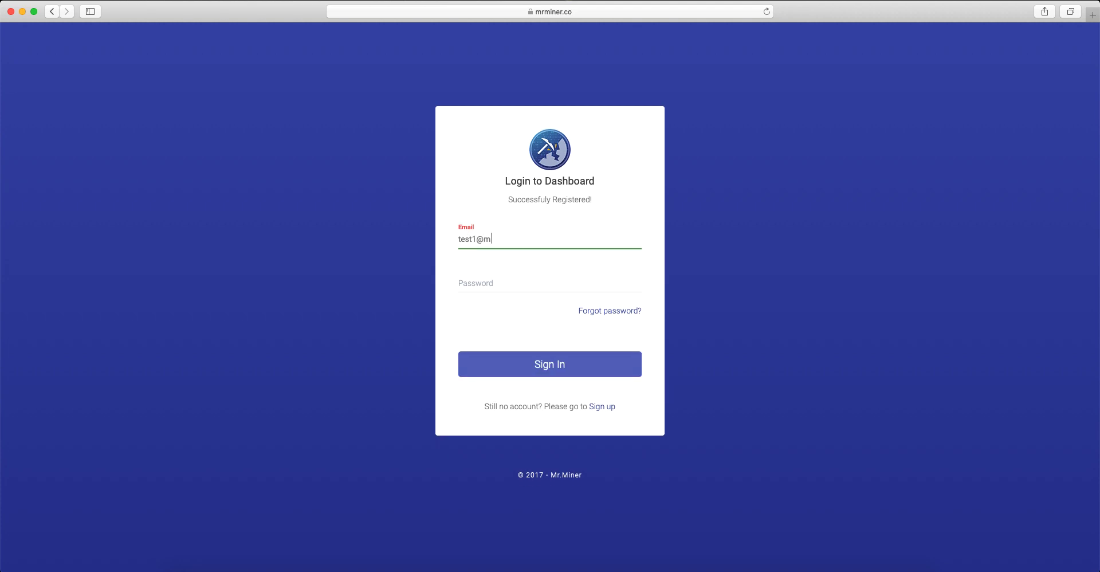
key(Tab)
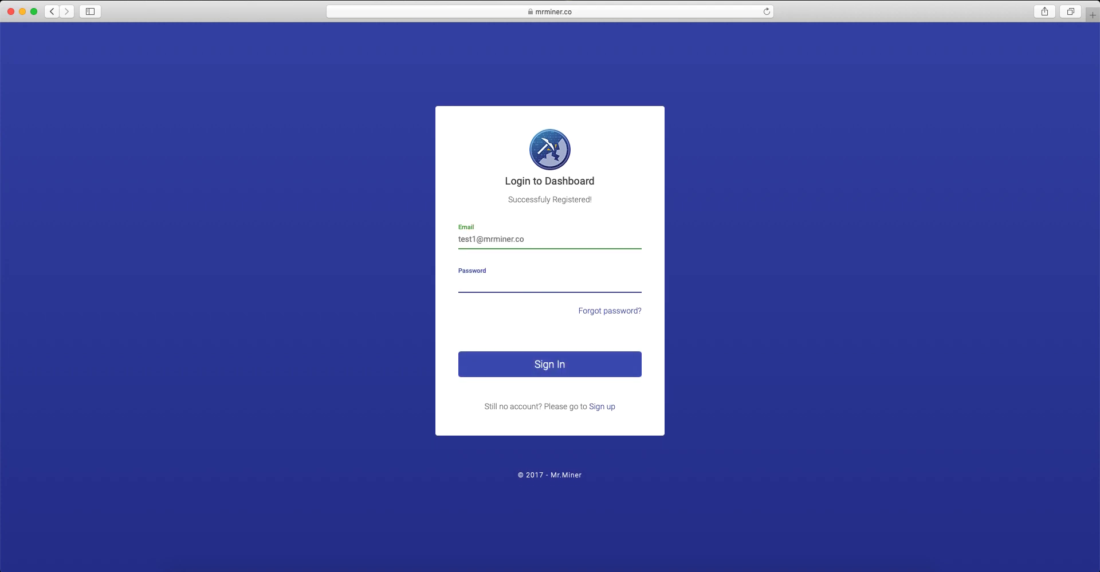
text(••••••••••)
click(547, 367)
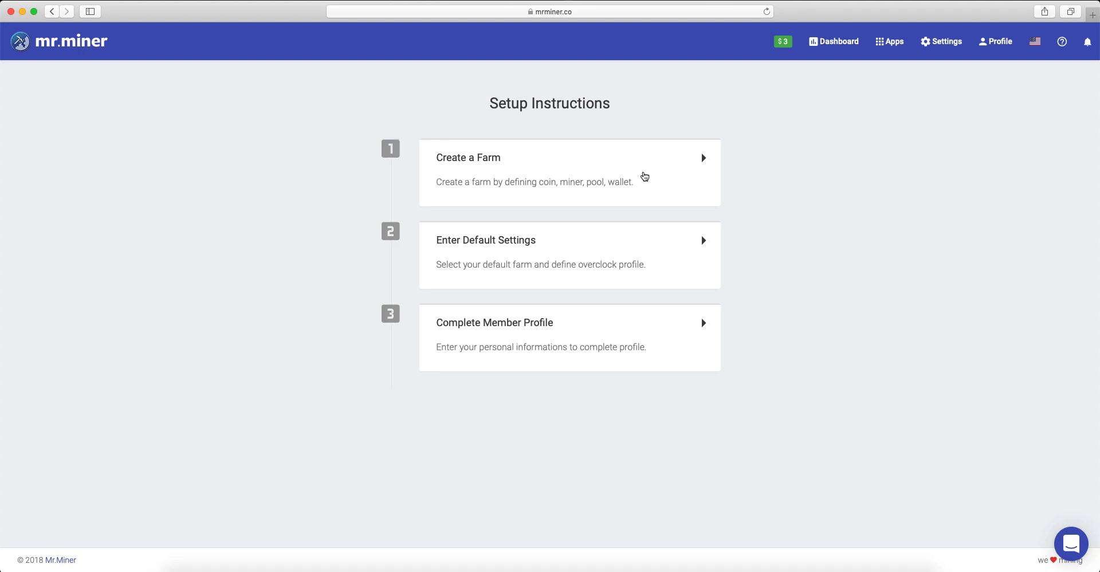
Start creating a farm from the setup instructions and name it EthereumFarm
click(683, 170)
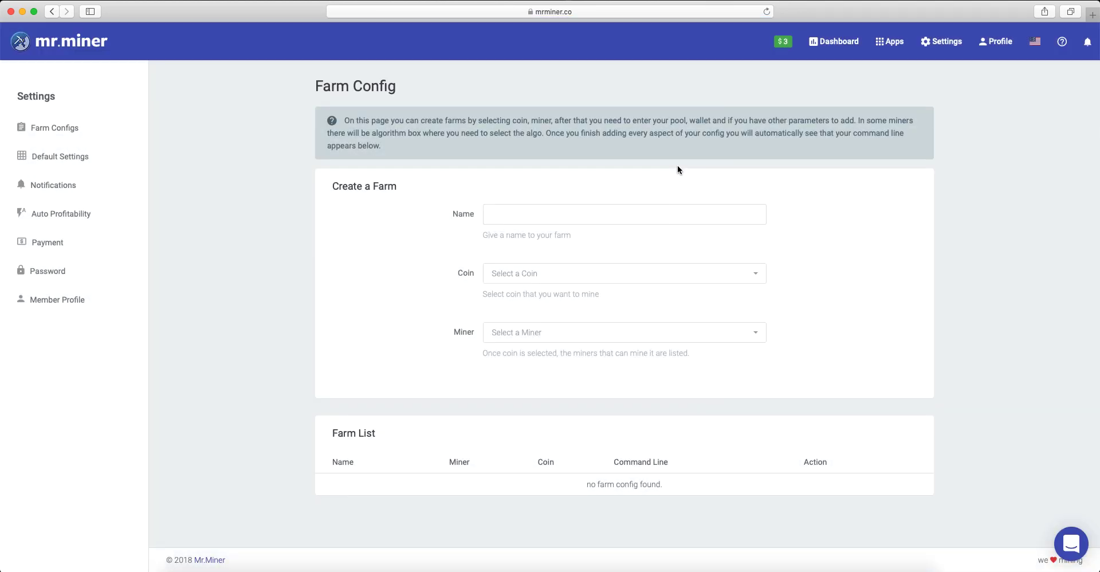
click(539, 219)
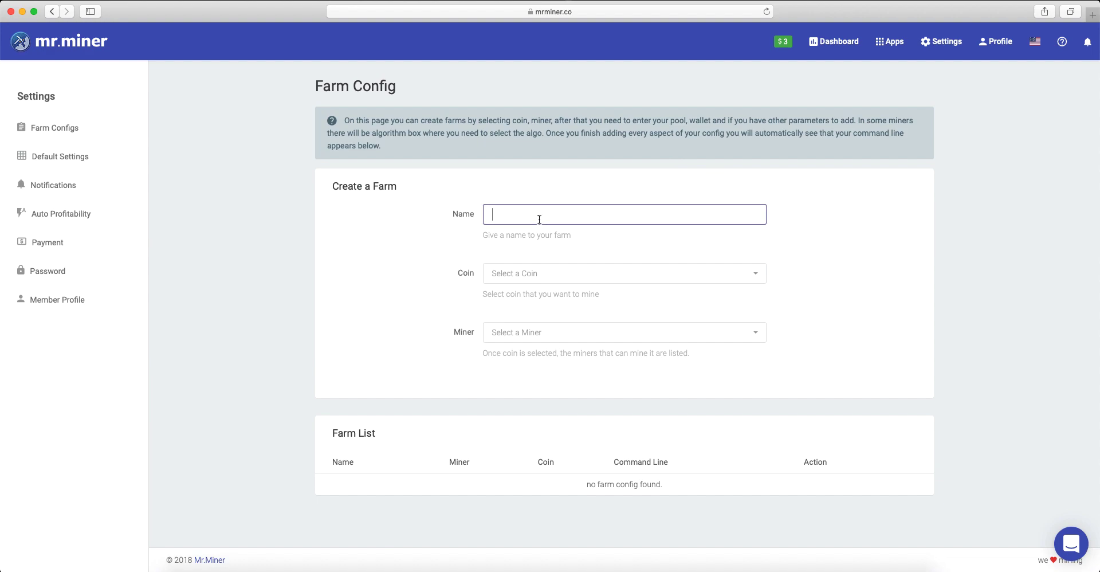
text(EthereumFarm)
Set the farm's coin to Ethereum (ETH) and its miner to Claymore ETH v11.9
click(528, 274)
text(ethere)
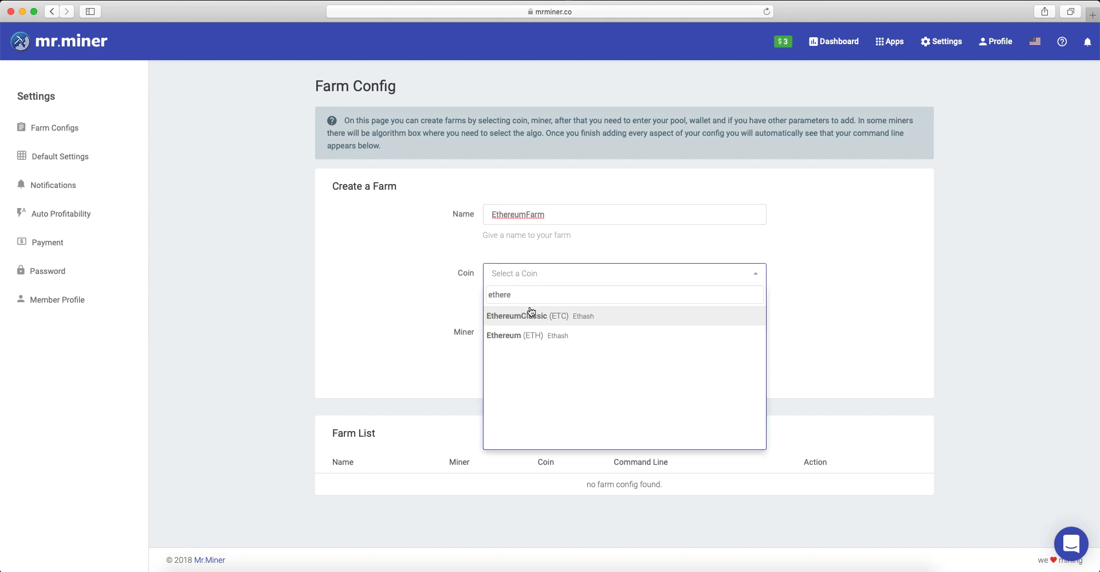
click(525, 336)
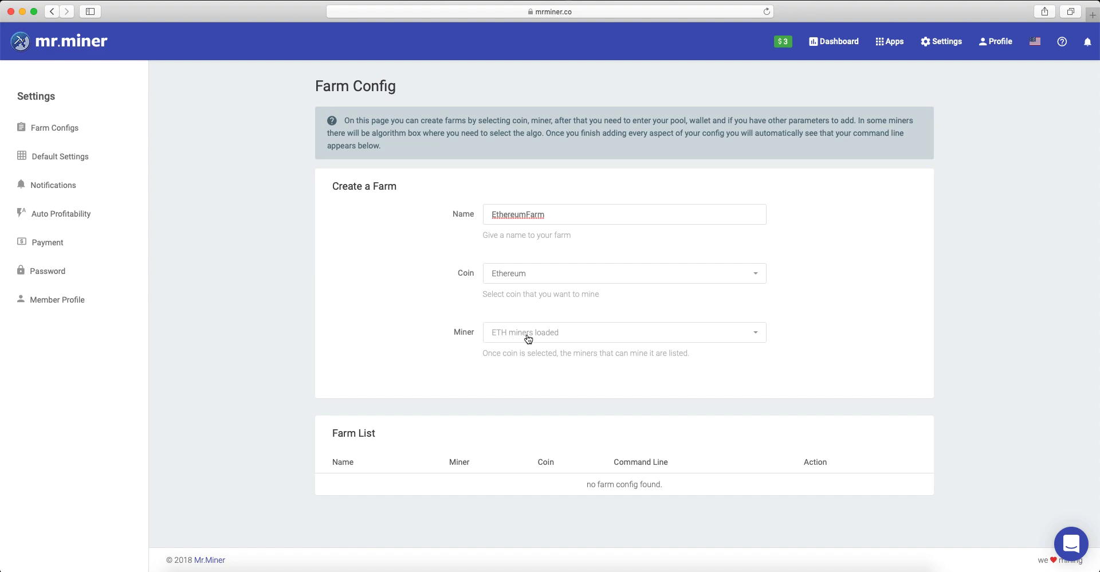
click(528, 337)
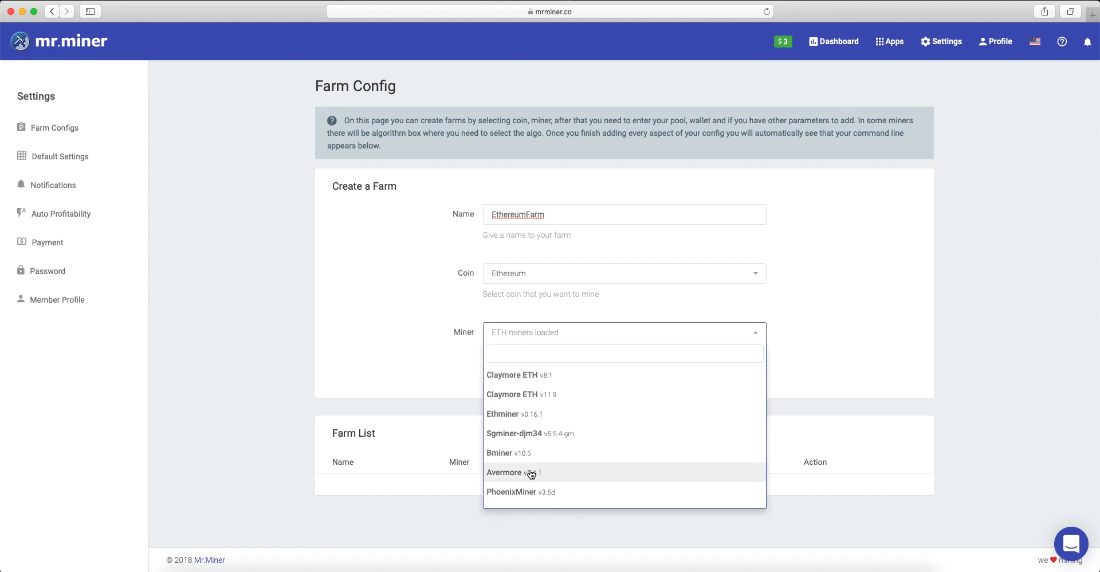
click(539, 395)
Check the pool address in the Claymore ETH parameters and paste the ETH wallet address into the wallet field
scroll(418, 312, down, 5)
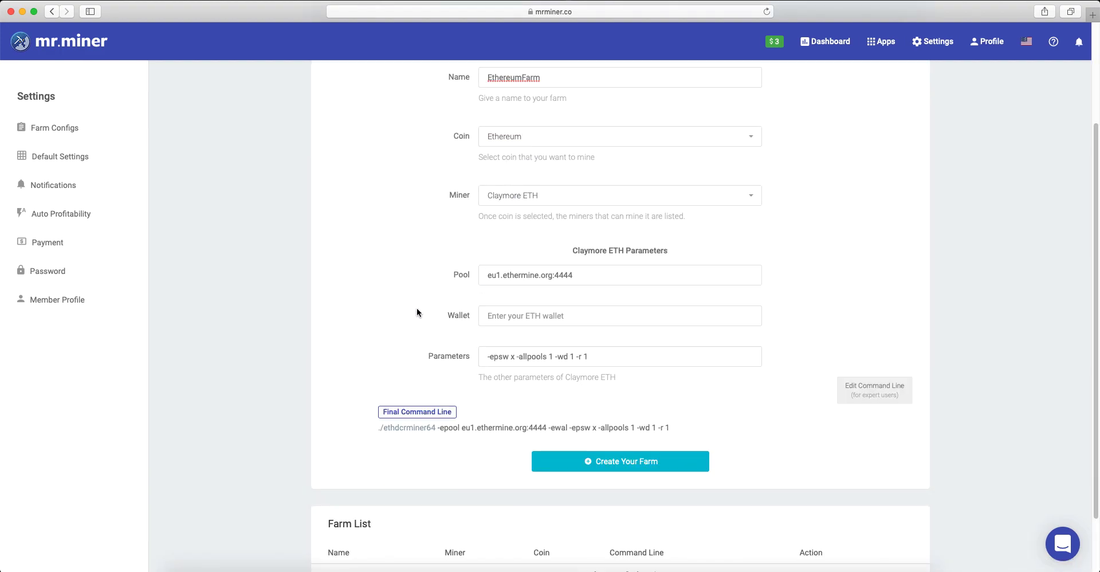
triple_click(584, 275)
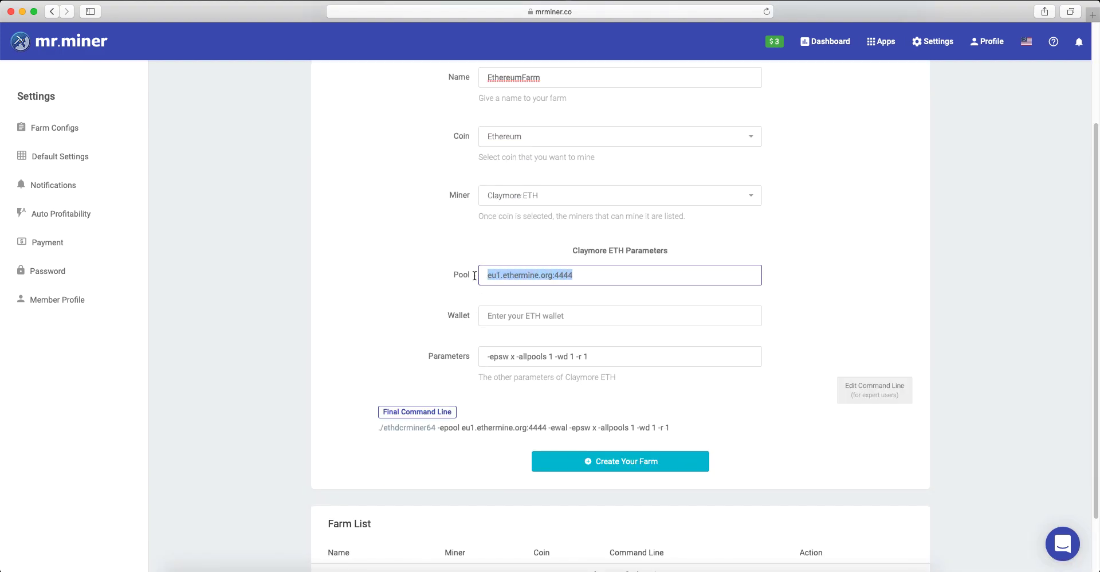
click(598, 276)
drag(487, 275, 590, 275)
click(588, 274)
click(459, 315)
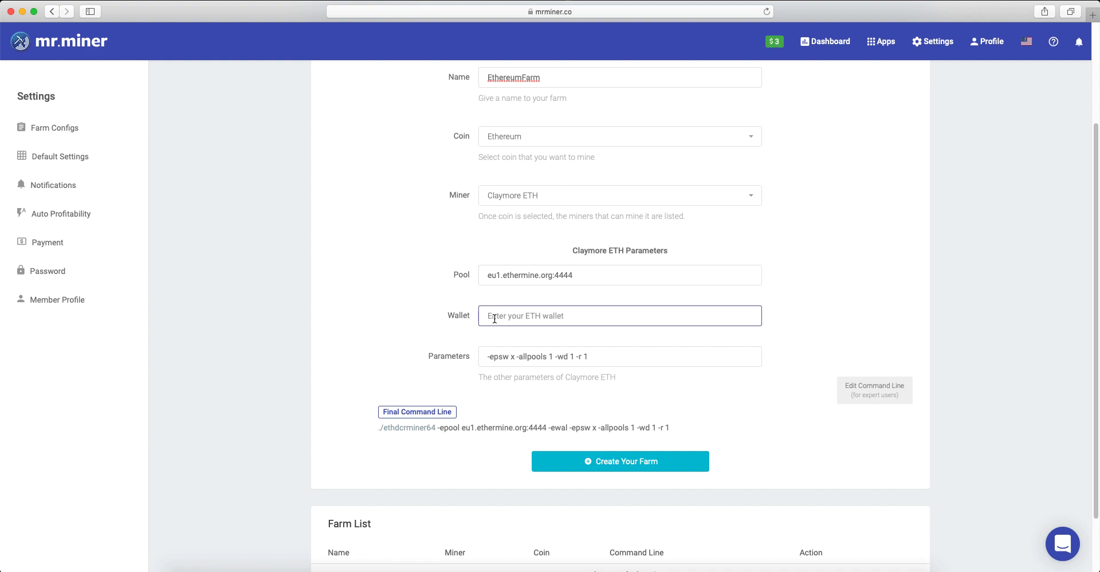
text(0x8bd85948e4bd28cef1ff0005c0409254da7138ac)
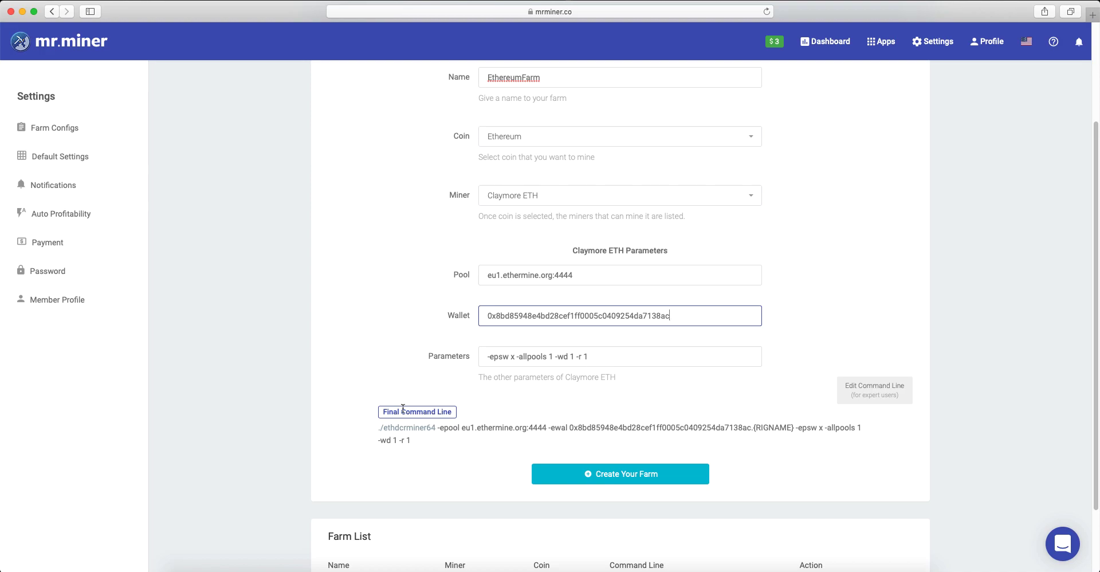
Examine the farm's final command line and the expert command-line editor, closing the editor without changes
drag(385, 413, 469, 415)
click(458, 423)
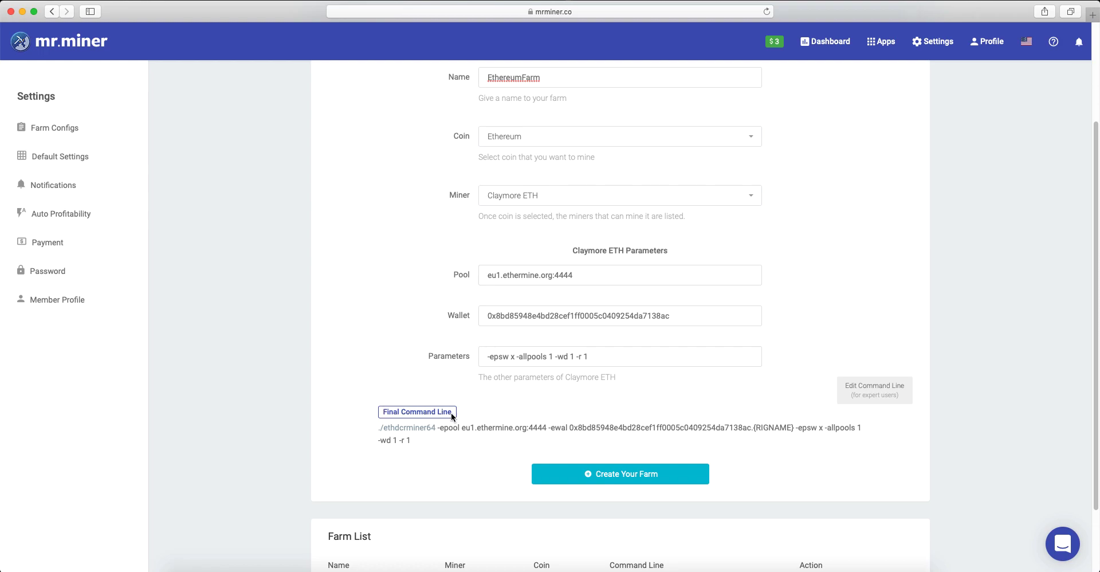
drag(380, 428, 775, 441)
click(472, 403)
scroll(801, 385, down, 2)
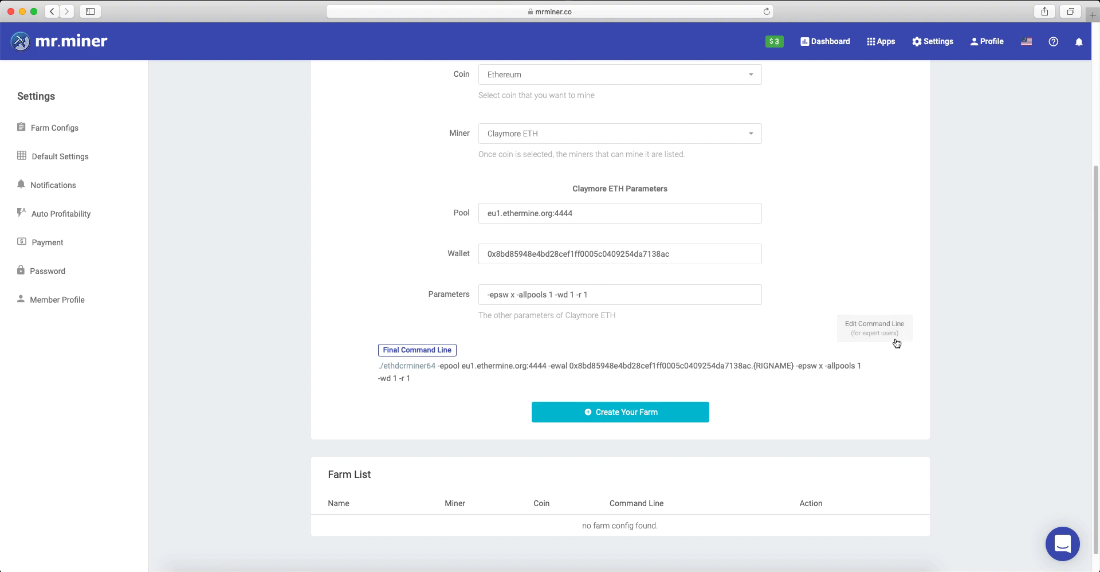
click(868, 345)
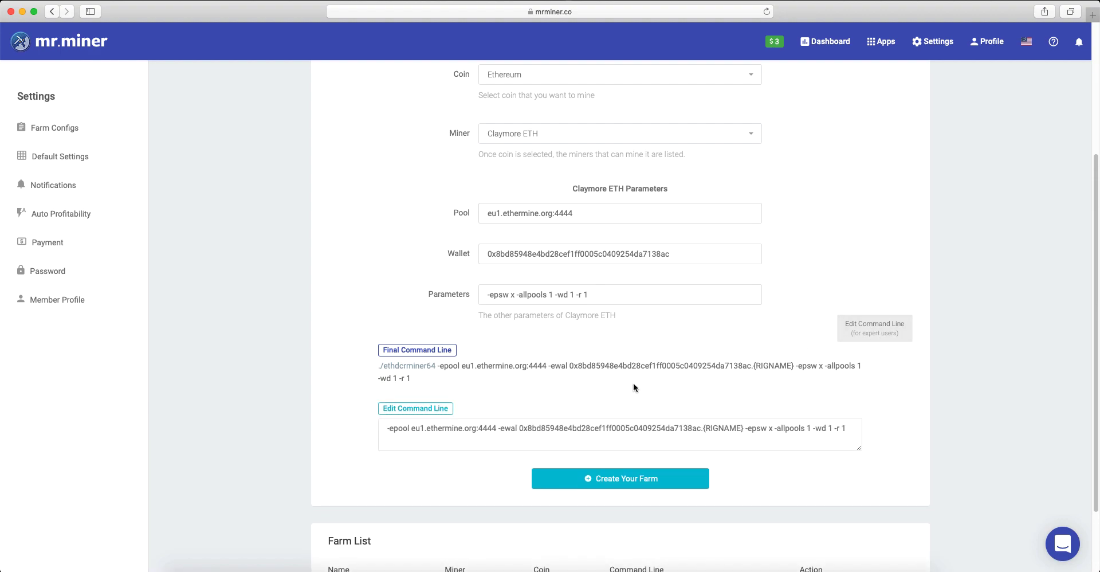
click(848, 428)
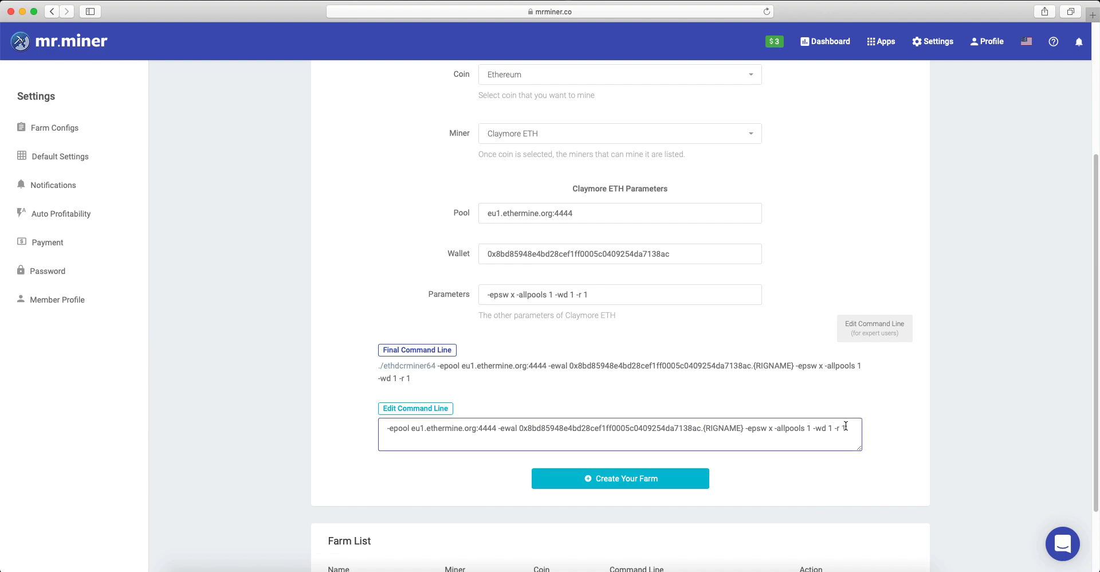
click(871, 337)
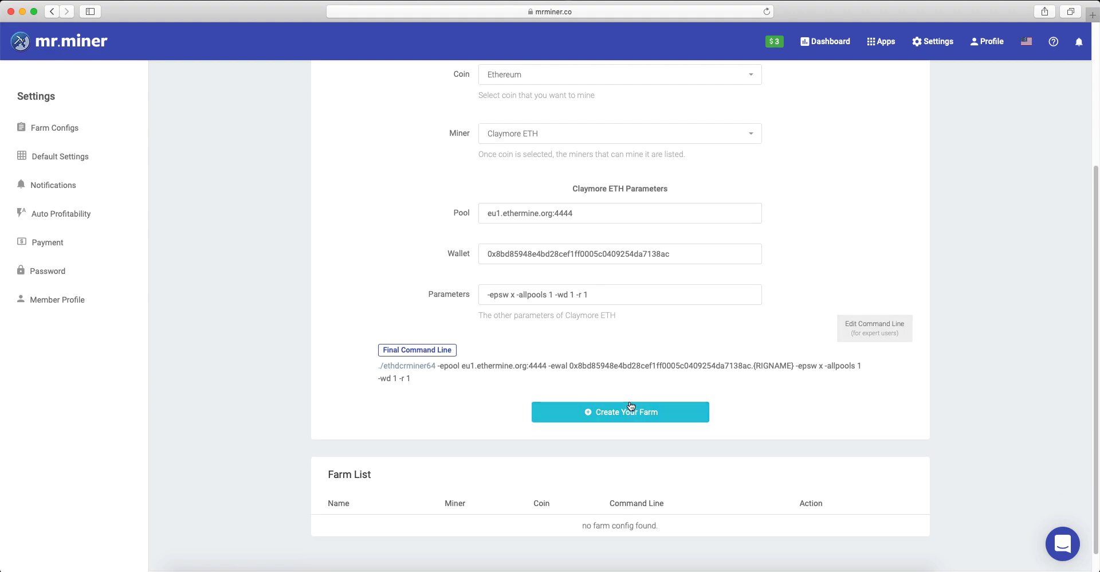
Create the farm with the entered Claymore ETH parameters
scroll(629, 404, down, 1)
click(625, 390)
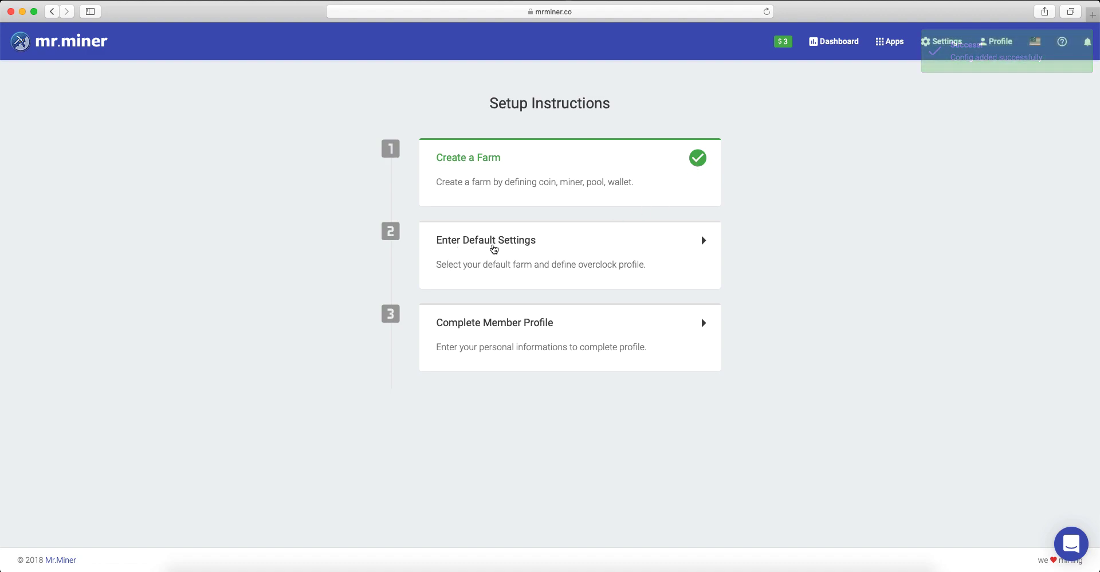
Open the default settings from the setup instructions and choose EthereumFarm as the farm config for new rigs
click(612, 250)
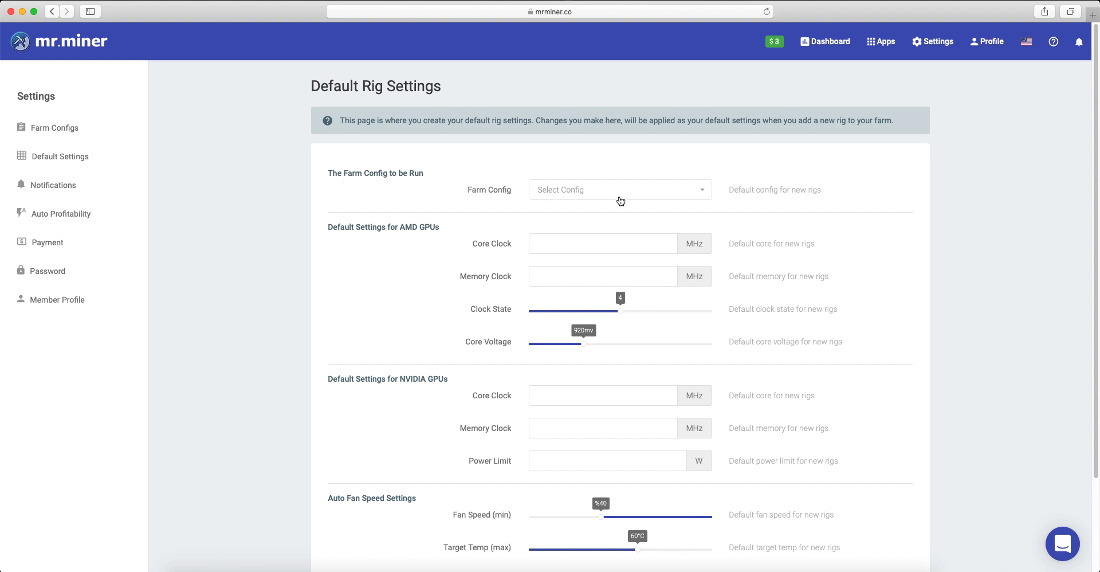
click(705, 195)
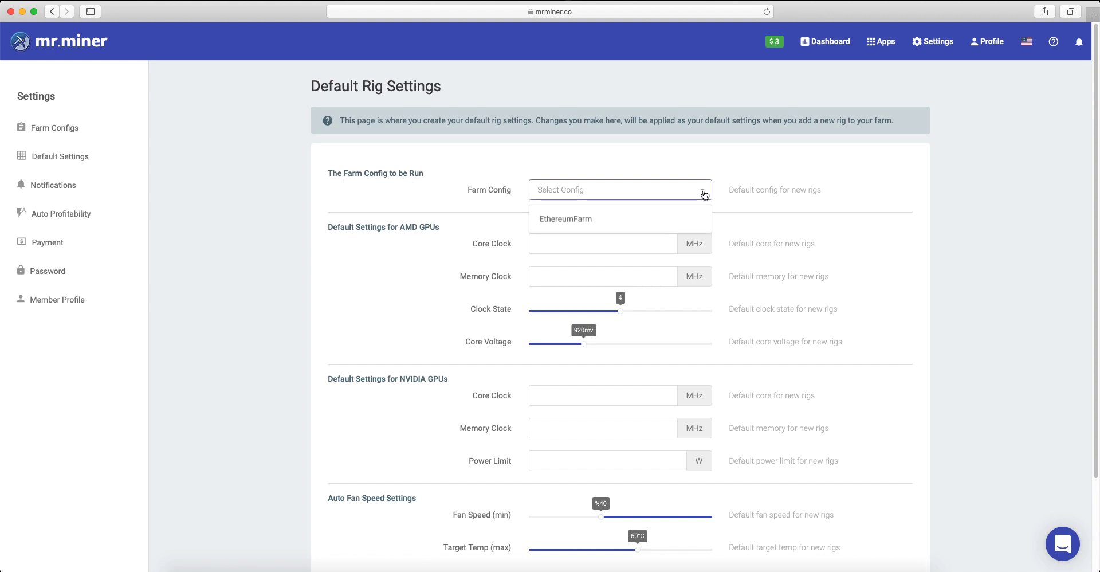
click(584, 219)
click(501, 220)
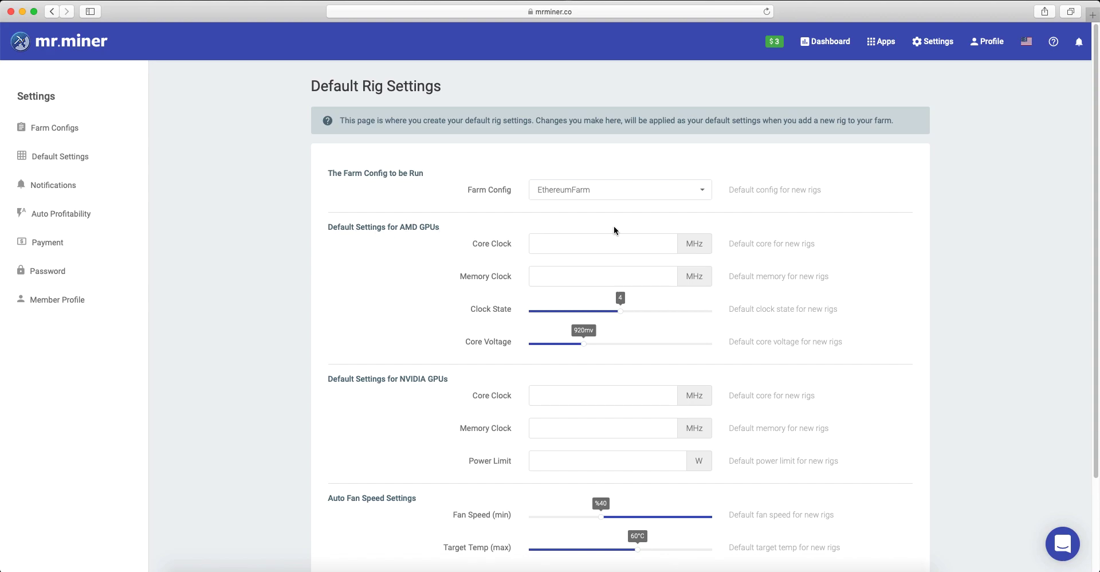
Set the AMD GPU defaults to 1200 MHz core clock, 2000 MHz memory clock and 901 mV core voltage
click(559, 247)
text(1200)
key(Tab)
text(2000)
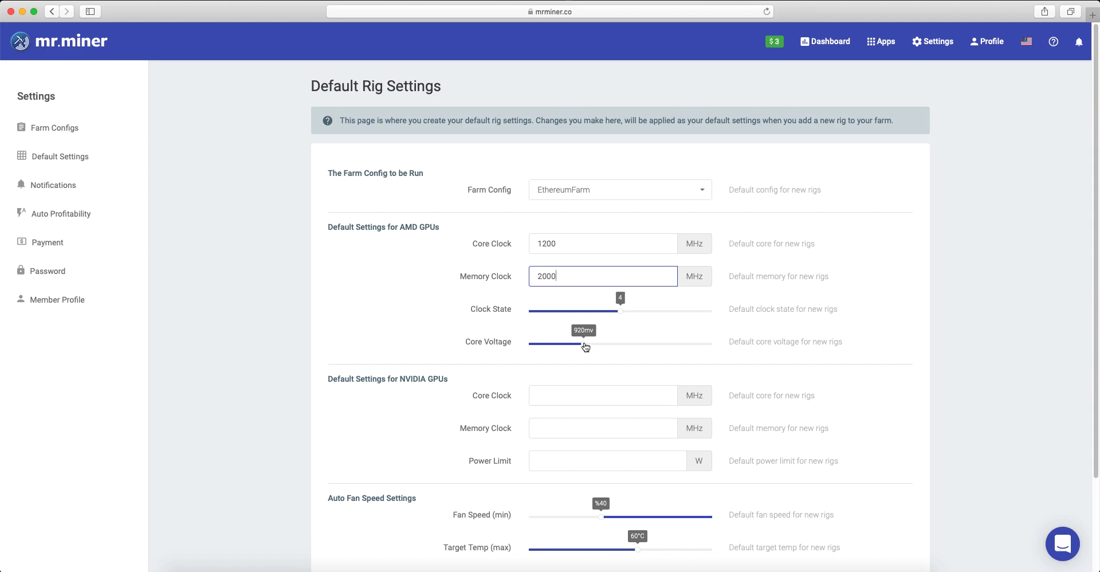
drag(585, 344, 576, 351)
click(407, 301)
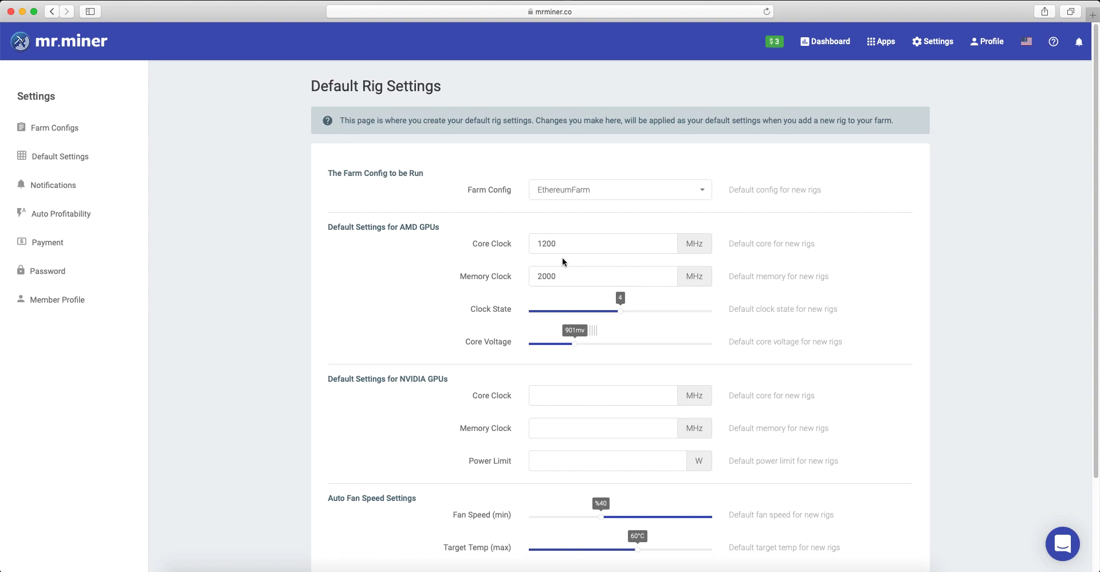
Set the NVIDIA GPU defaults to 100 MHz core clock and 1000 MHz memory clock, and save the farm settings
scroll(416, 266, down, 2)
click(602, 362)
text(100)
key(Tab)
text(1000)
click(554, 425)
click(396, 386)
scroll(435, 366, down, 3)
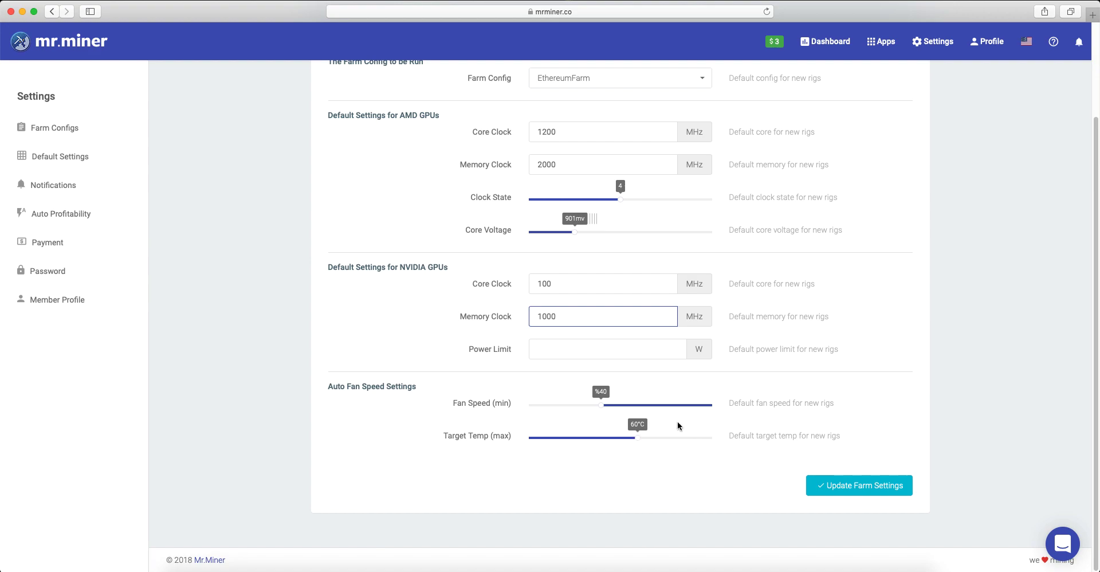
click(850, 487)
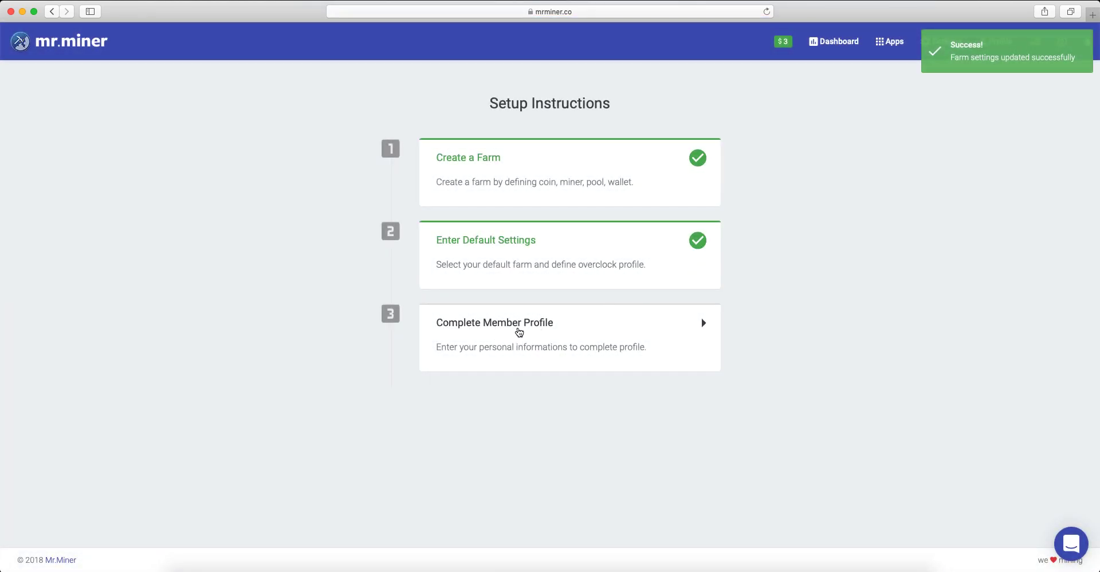
Open the member profile from the setup instructions and set the electricity price to 0.1 dollars per kWh
click(618, 325)
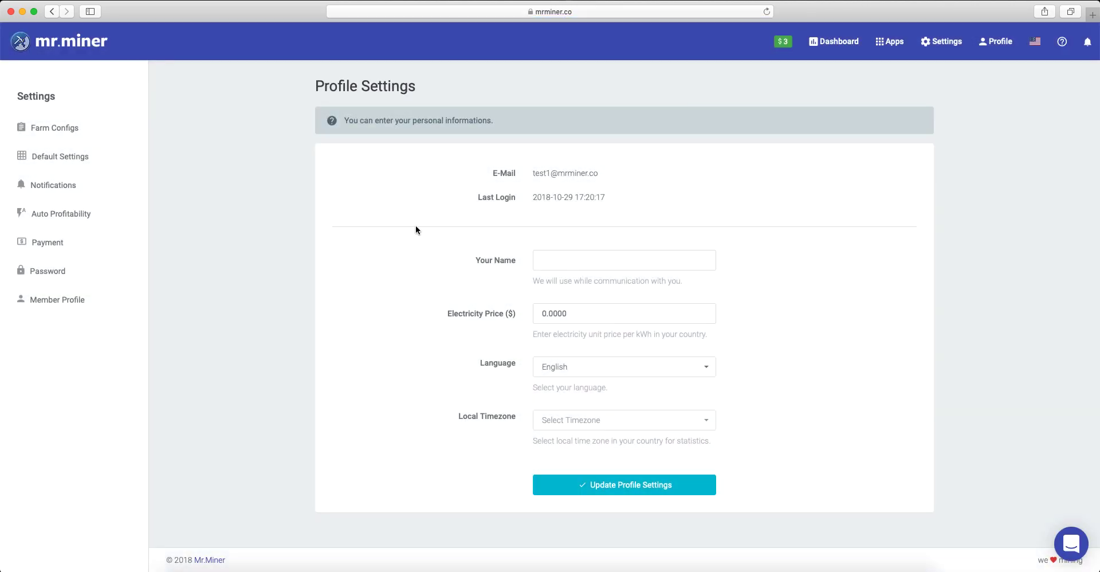
click(552, 261)
click(766, 291)
click(576, 314)
key(BackSpace)
key(BackSpace)
key(BackSpace)
key(BackSpace)
text(1)
click(761, 334)
Look at the local timezone choices without selecting one, and save the profile settings
click(608, 423)
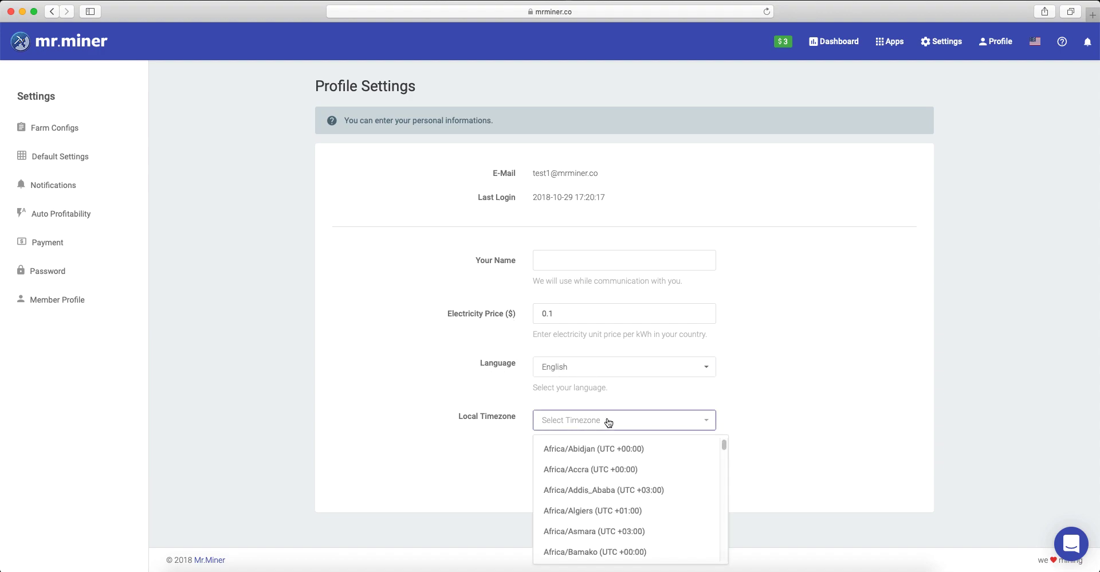
click(751, 405)
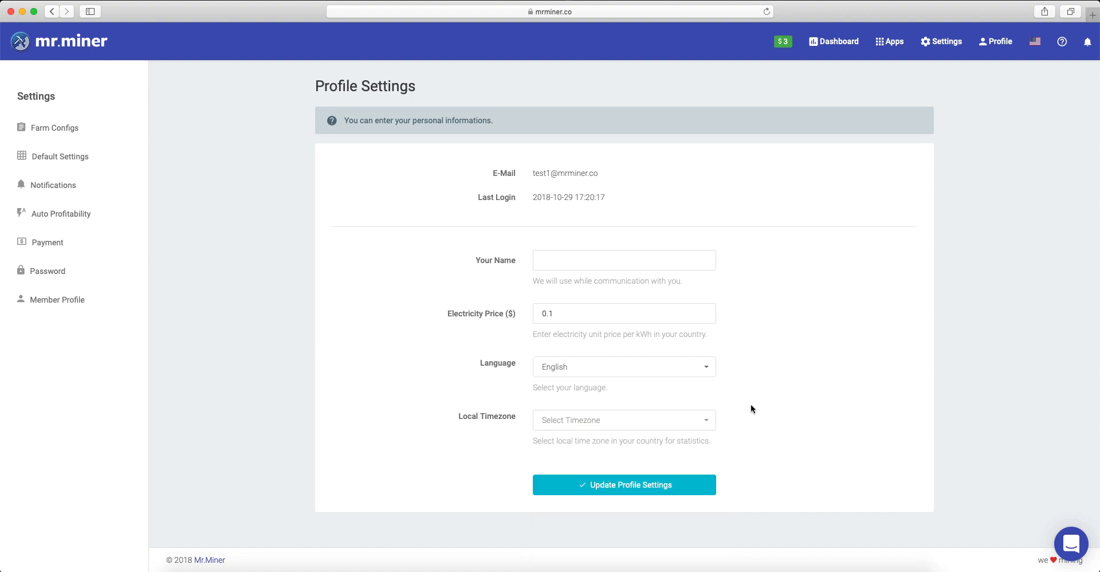
click(622, 486)
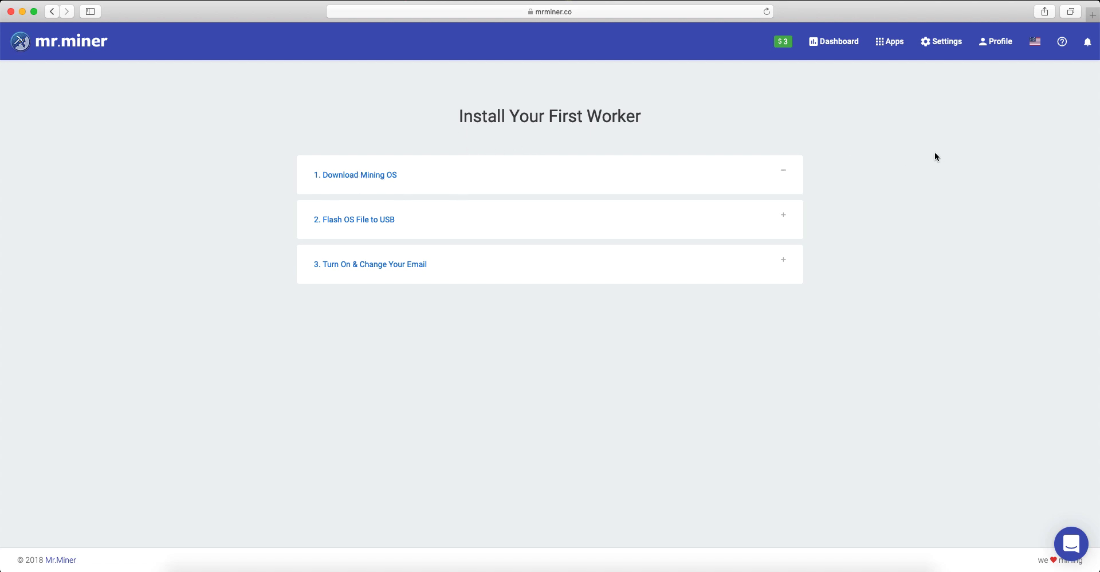
View the mining OS download instructions and the mrminer_v1.0.3.img.gz file in Google Drive, and return to the worker installation steps
click(782, 172)
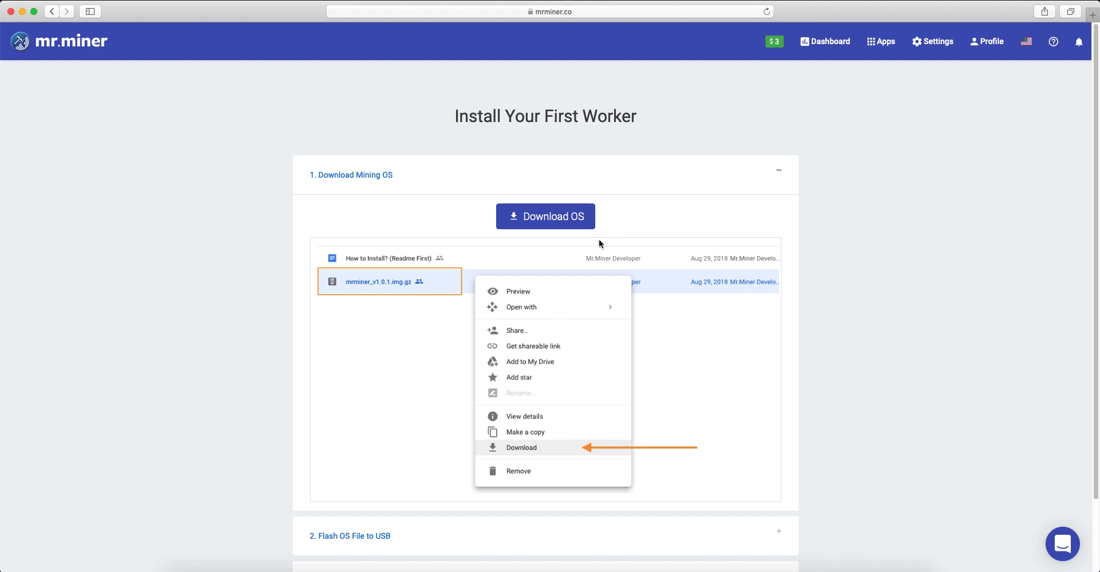
click(551, 219)
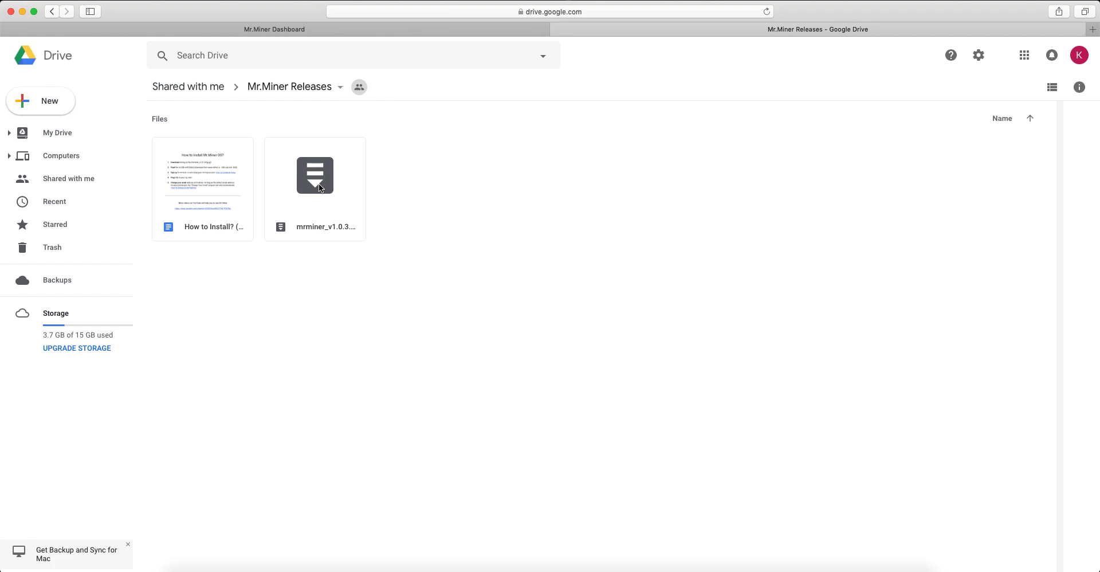
double_click(319, 174)
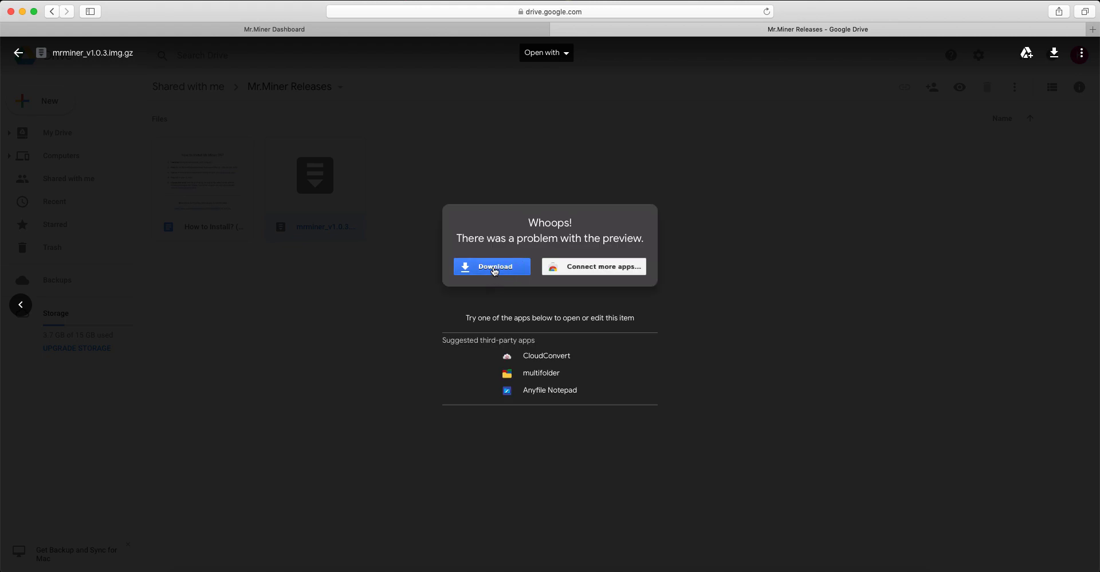
click(720, 203)
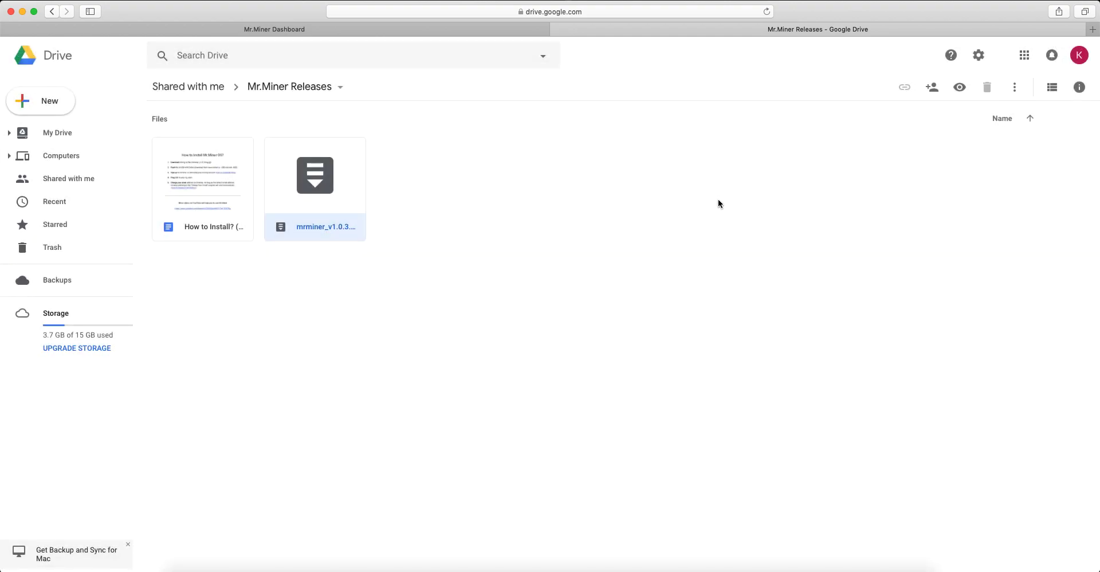
click(557, 30)
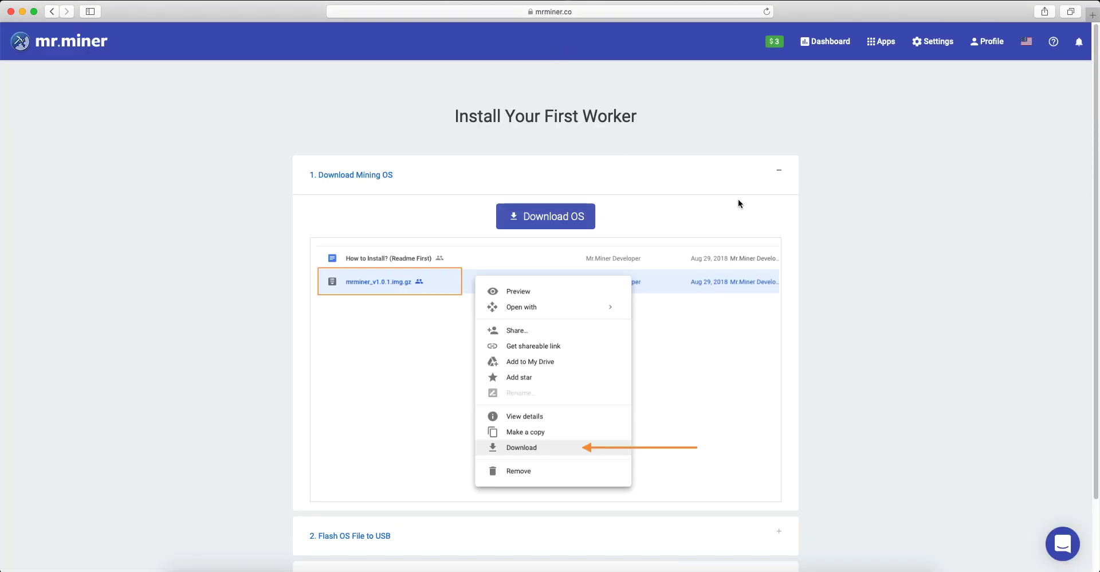
click(780, 174)
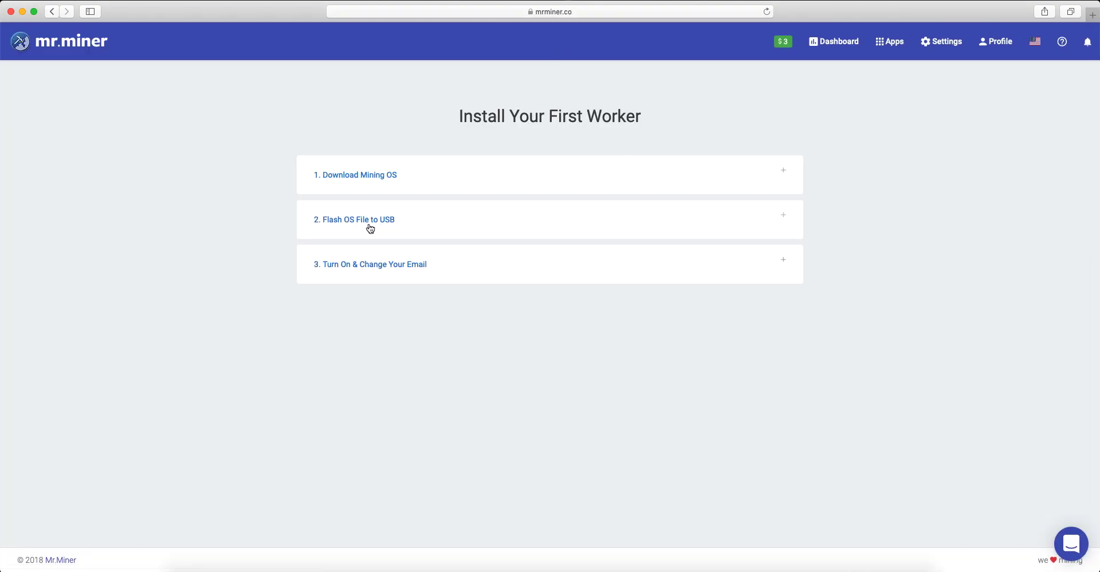
View the instructions for flashing the OS to USB and the Etcher download page, and return to the worker installation steps
click(783, 216)
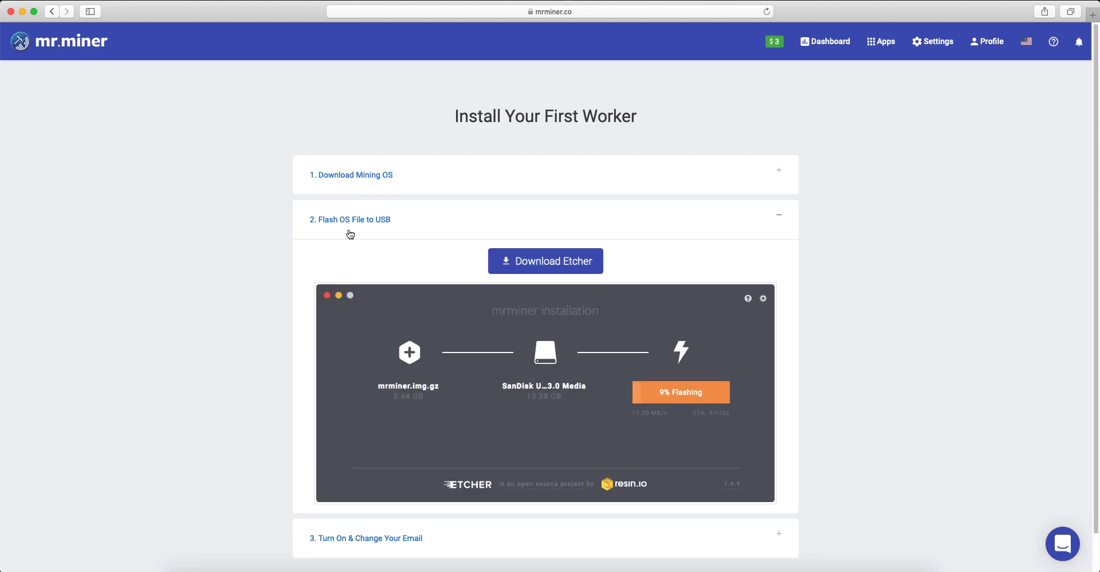
click(568, 263)
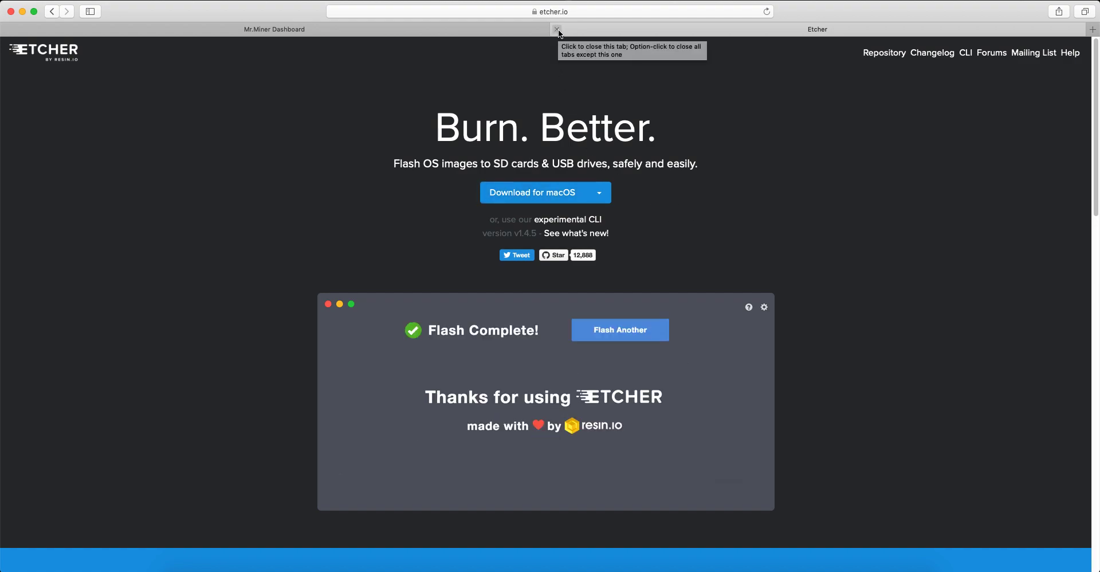
click(558, 29)
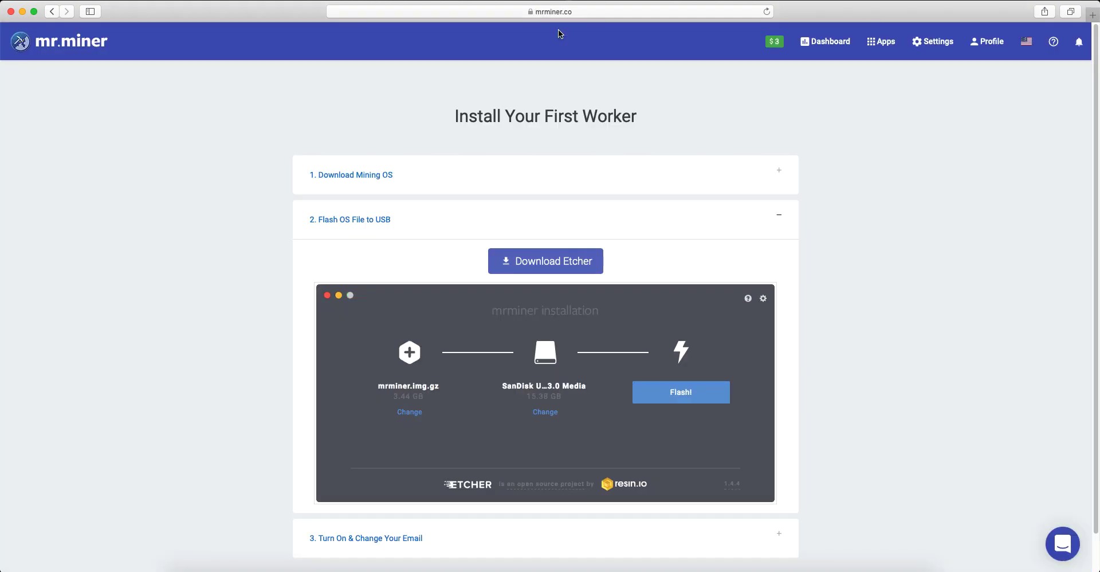
click(782, 218)
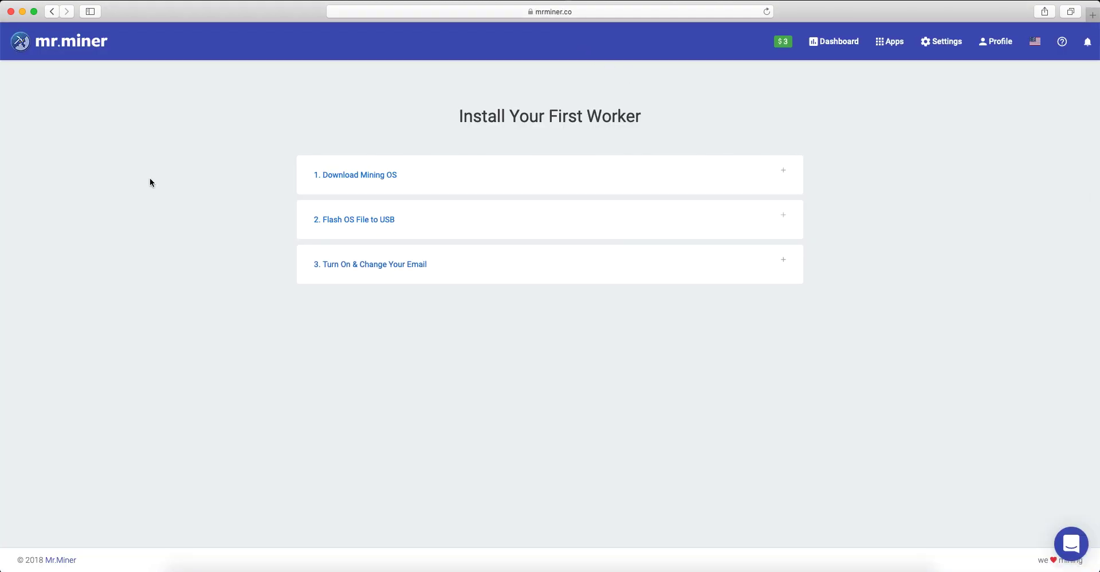
Switch to Etcher and load mrminer_v1.0.3.img from the Desktop as the image to flash
click(23, 11)
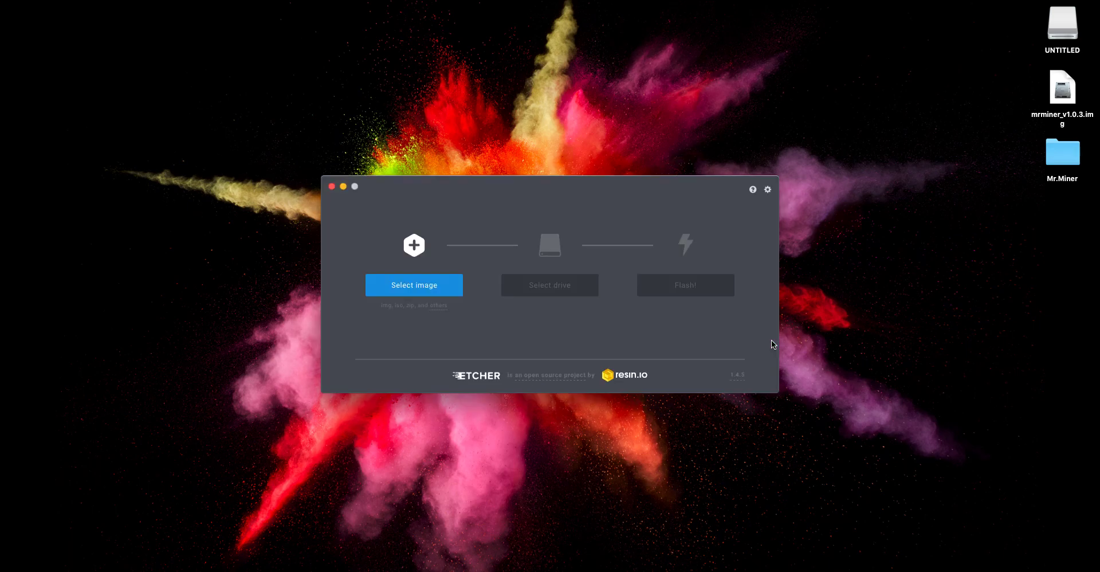
click(415, 287)
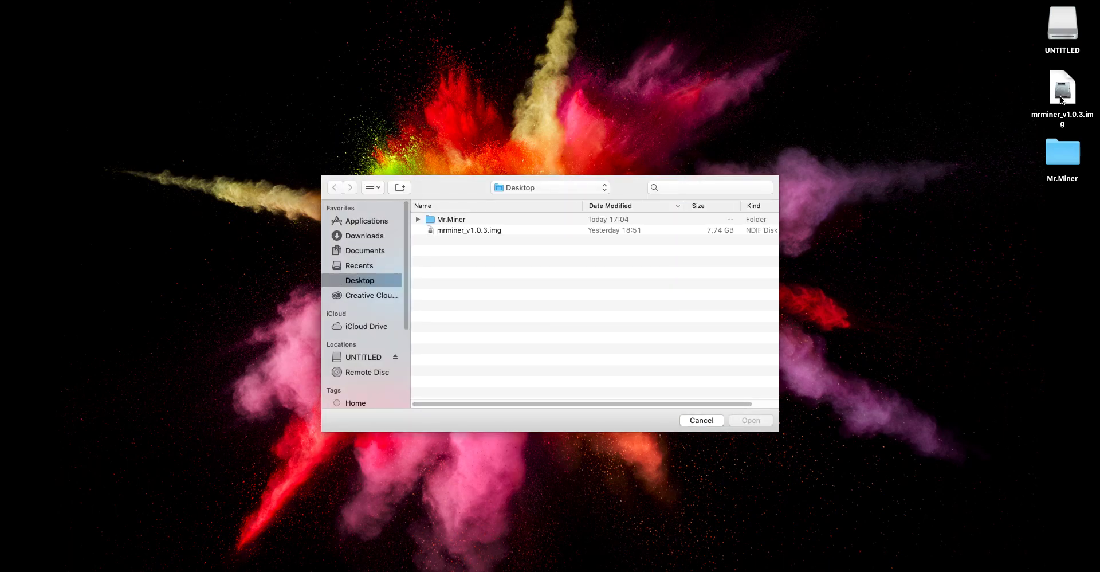
click(461, 231)
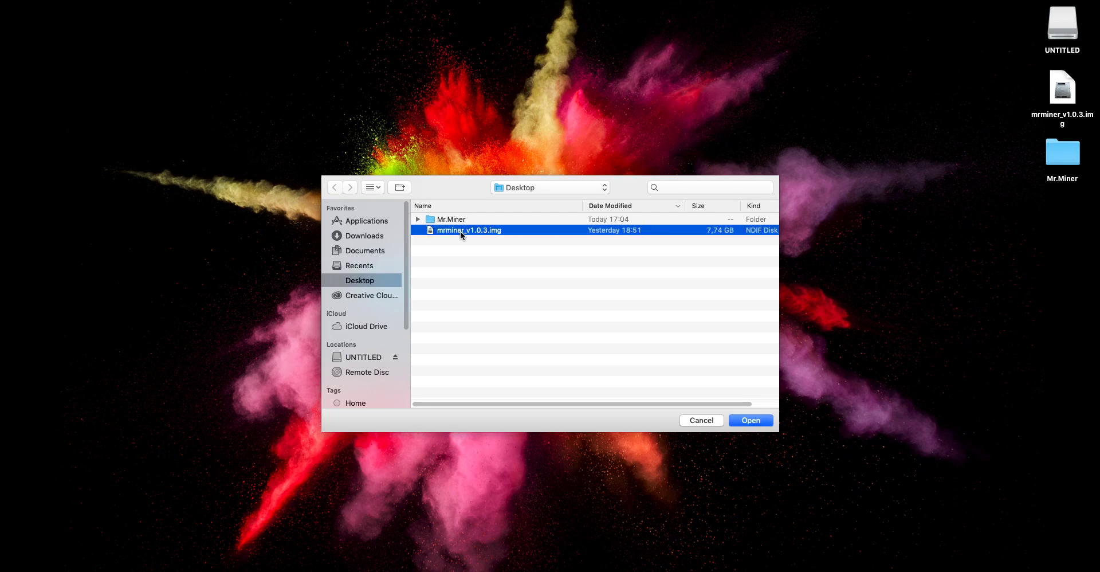
click(751, 420)
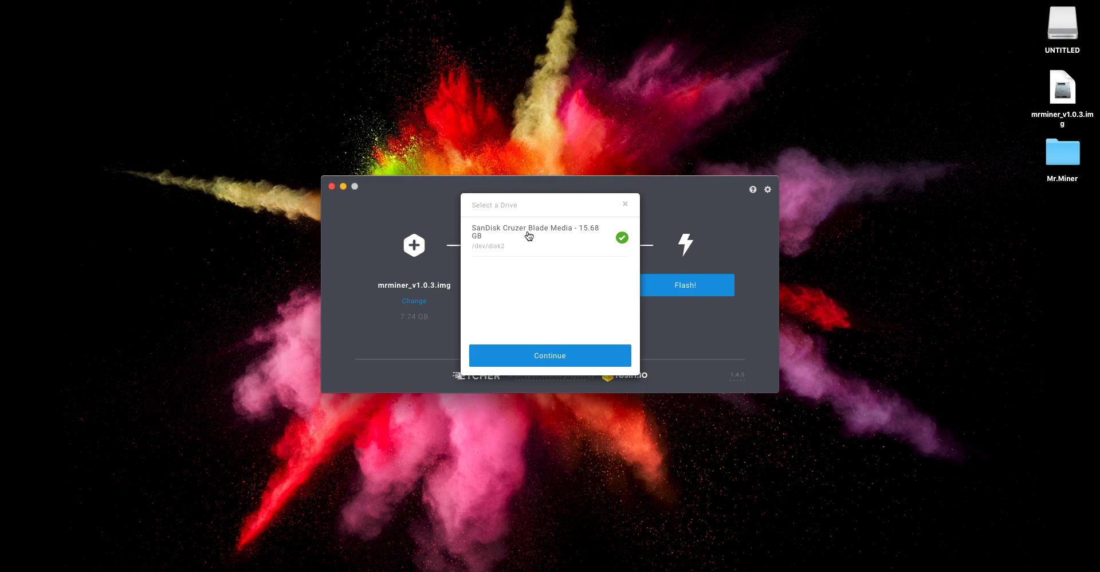
Confirm the SanDisk Cruzer Blade Media drive as the flash target, and close Etcher to return to the Mr.Miner Dashboard browser window
click(573, 362)
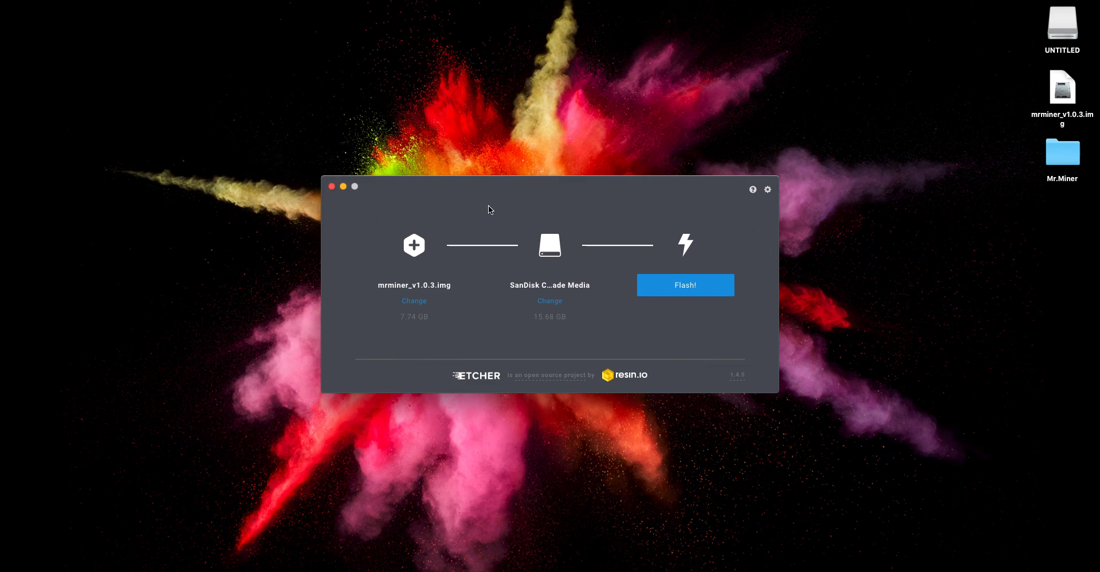
click(332, 187)
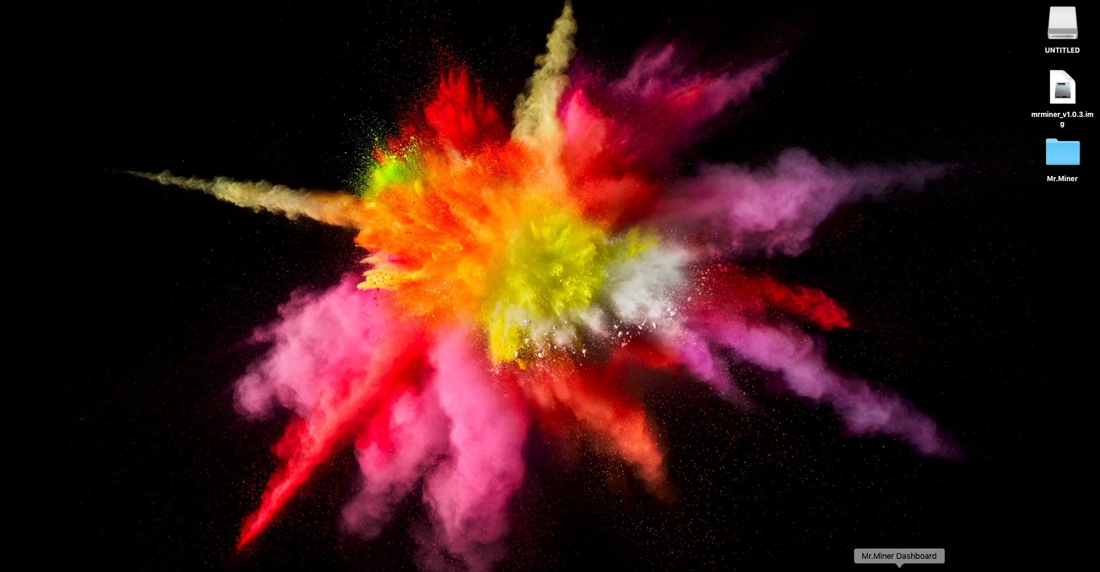
click(899, 568)
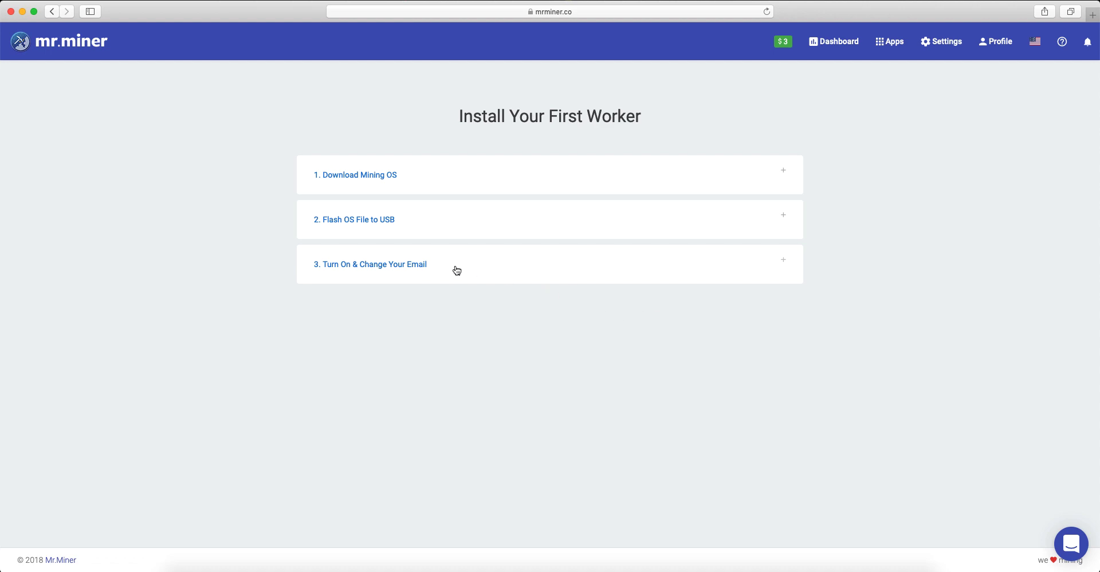
View the worker installation instructions for turning on the rig and changing the email, and collapse that section again
click(783, 264)
scroll(212, 290, down, 3)
scroll(217, 277, down, 1)
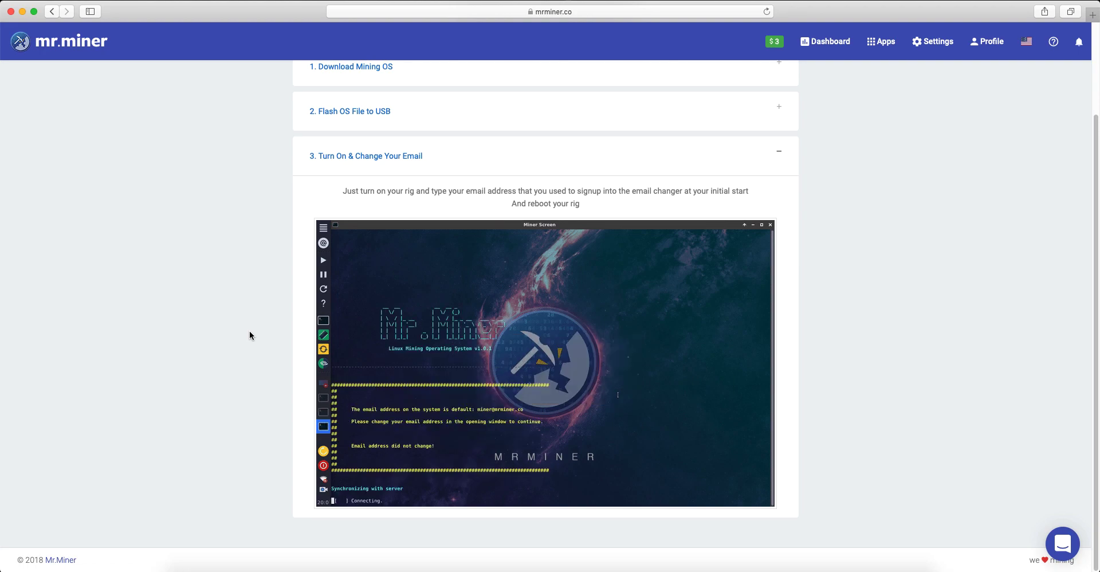
scroll(250, 335, up, 2)
scroll(250, 336, up, 1)
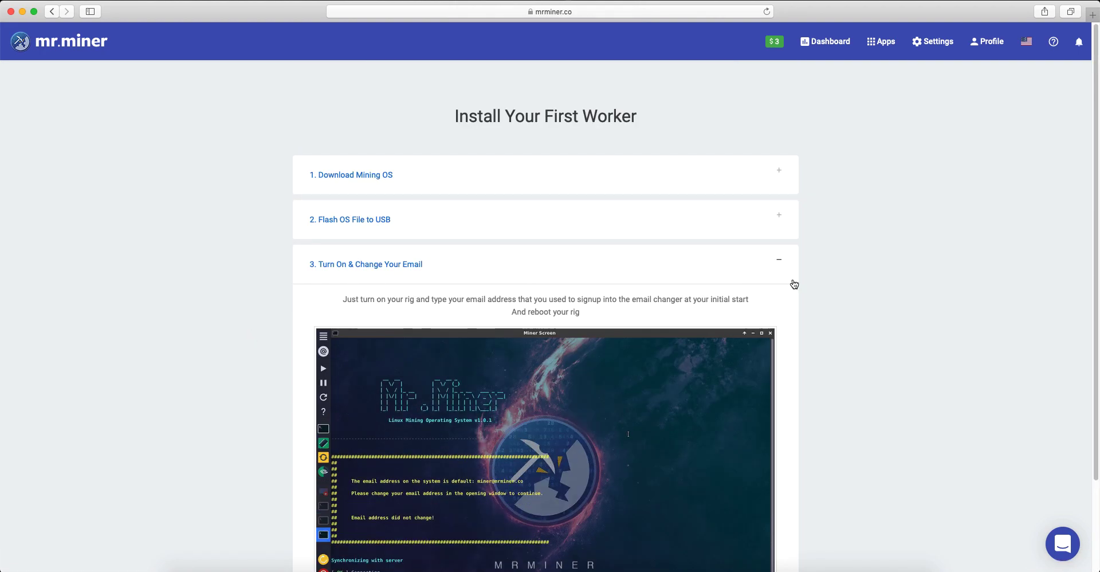
click(784, 262)
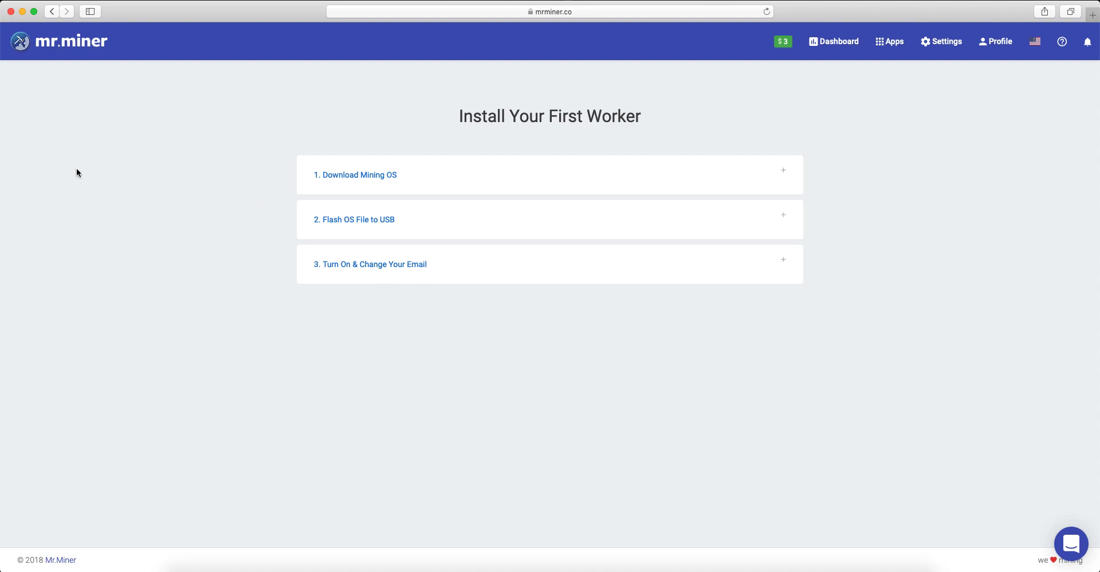